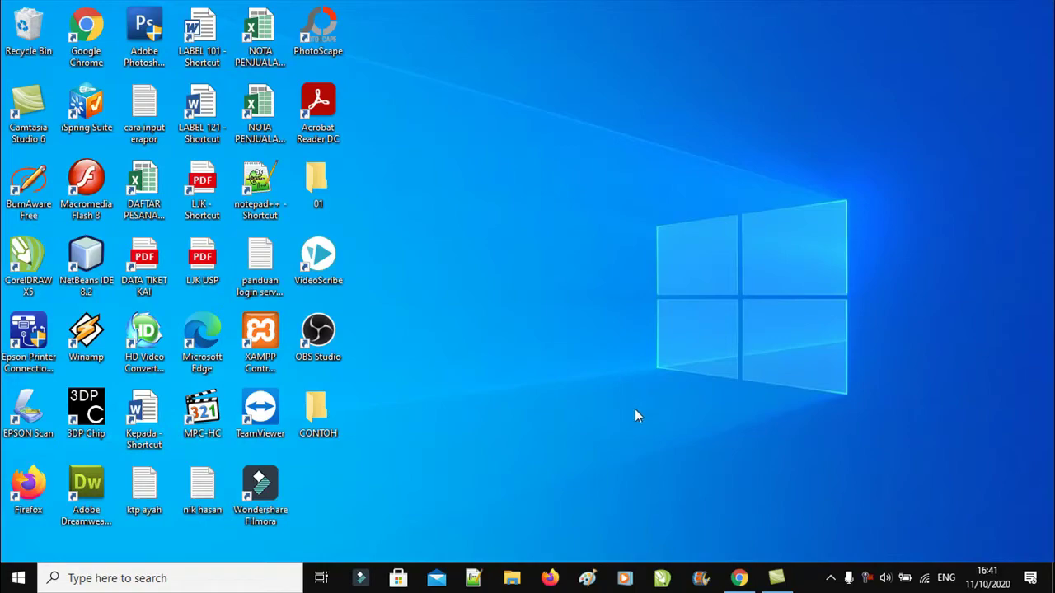
# Return to the browser on schoology.com and open the LOG IN page in a new tab
pyautogui.moveTo(739, 578)
pyautogui.click(713, 548)
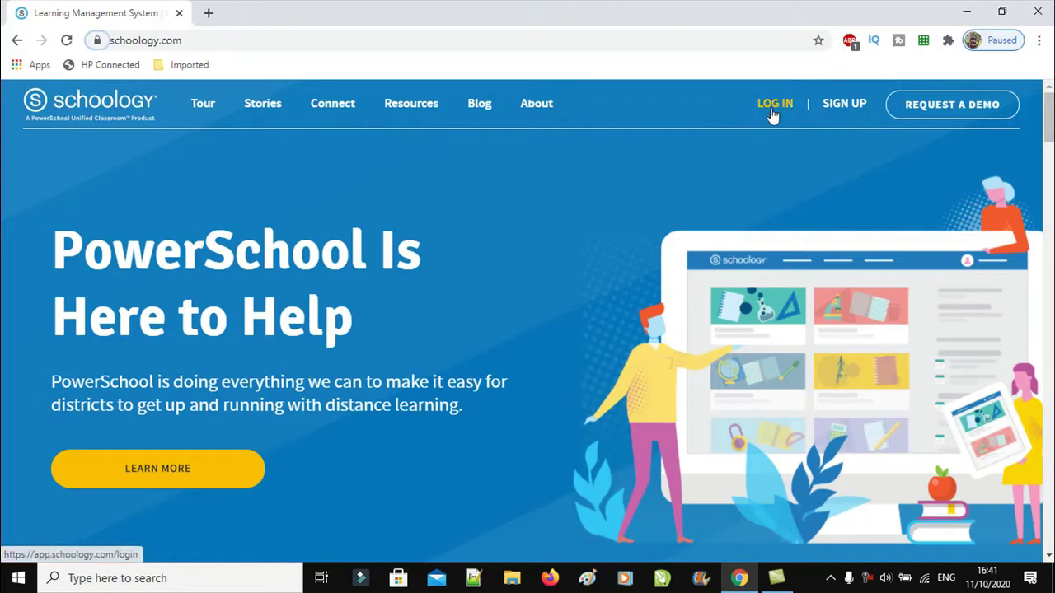
pyautogui.moveTo(848, 114)
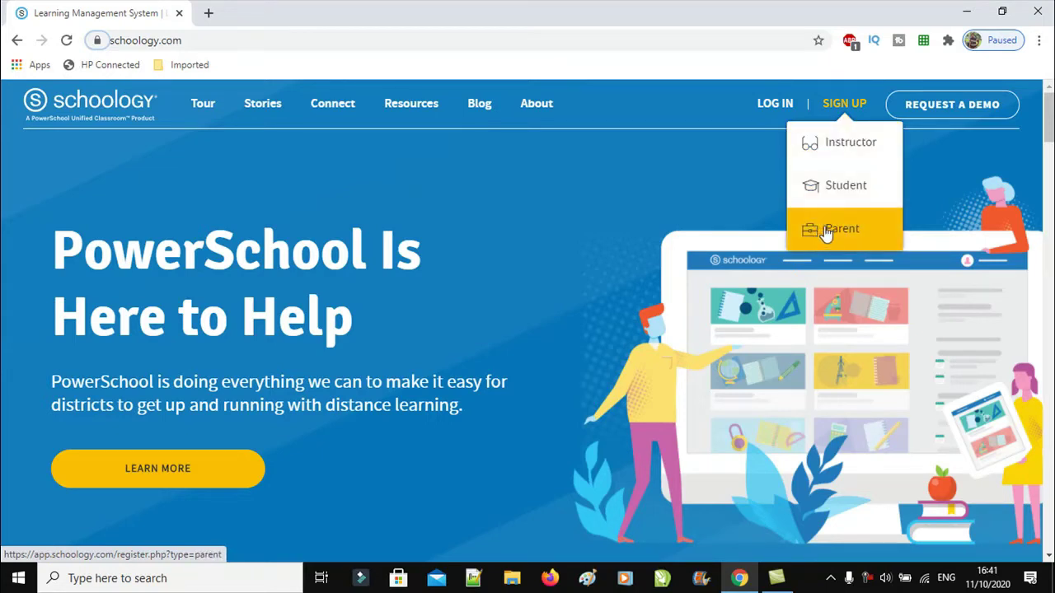
pyautogui.click(767, 109)
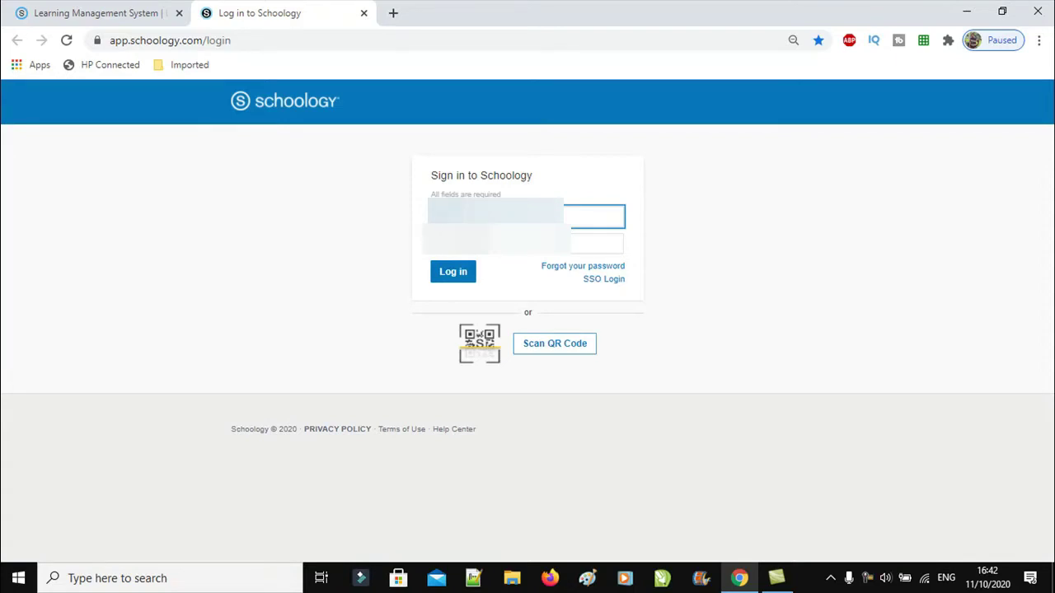
# Log in with the saved e-mail and password, then dismiss the account verification prompt
pyautogui.click(537, 252)
pyautogui.click(537, 247)
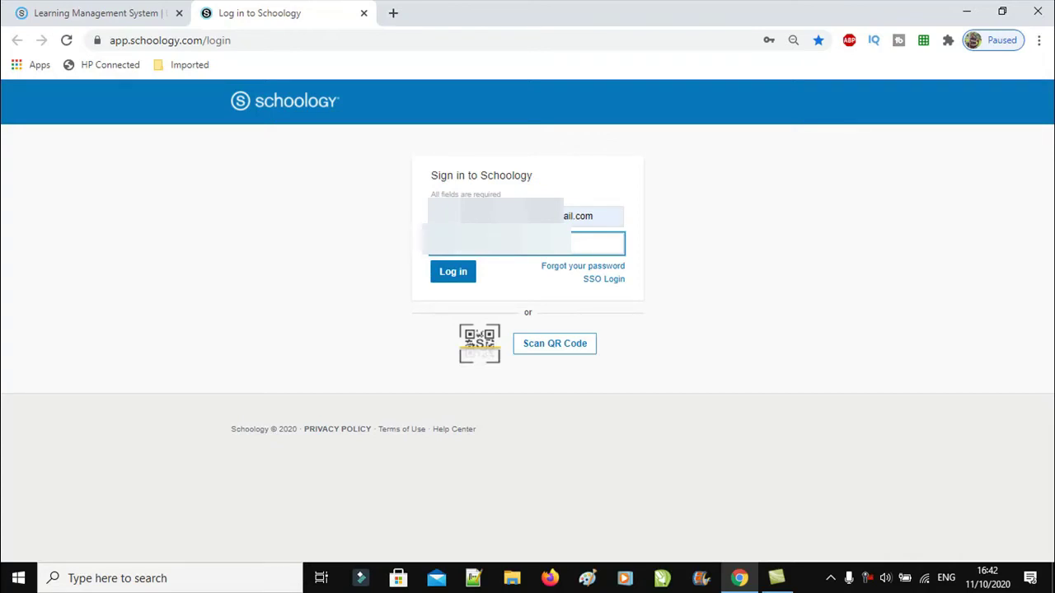
pyautogui.click(453, 278)
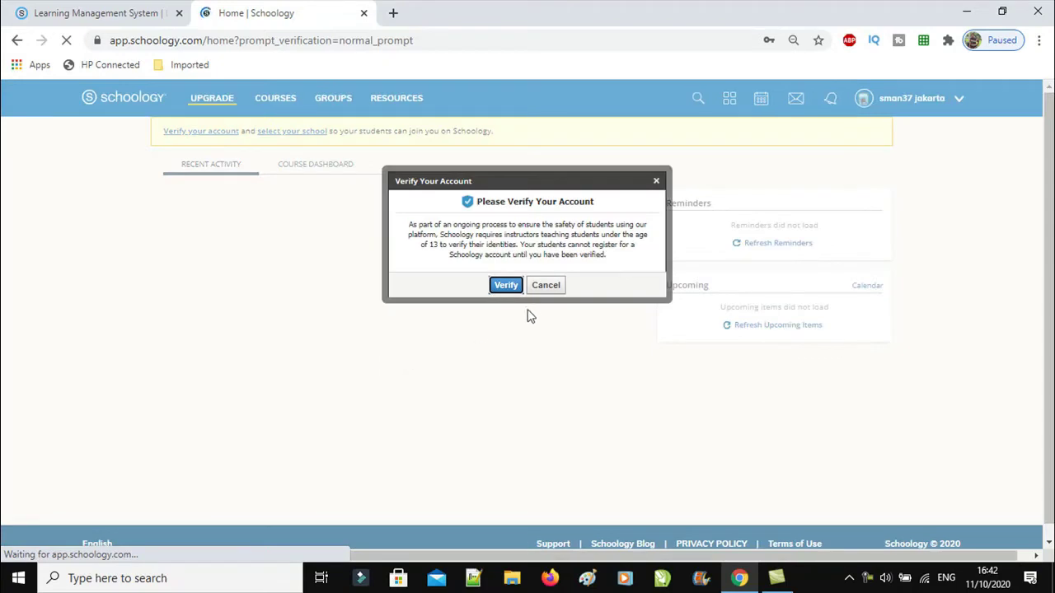
pyautogui.click(548, 290)
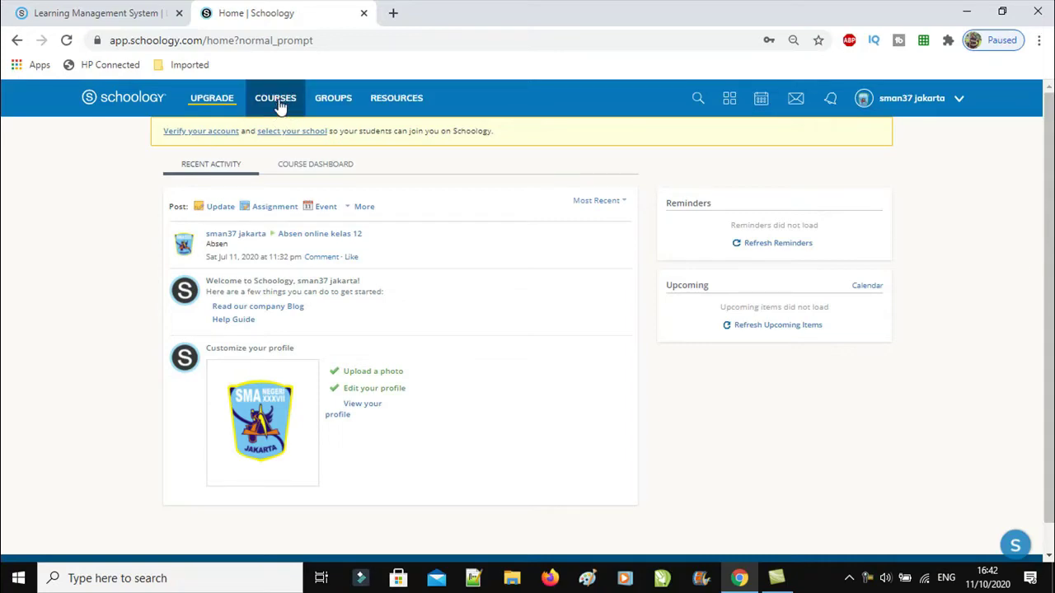
# Open the COURSES panel and scroll through its course cards
pyautogui.click(277, 99)
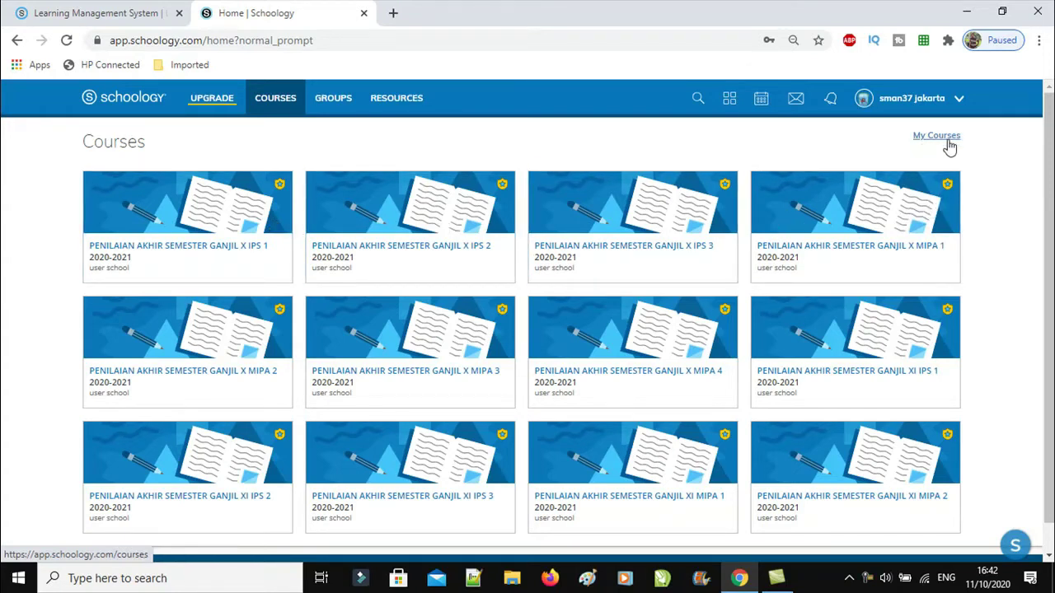
pyautogui.scroll(-1, 1045, 156)
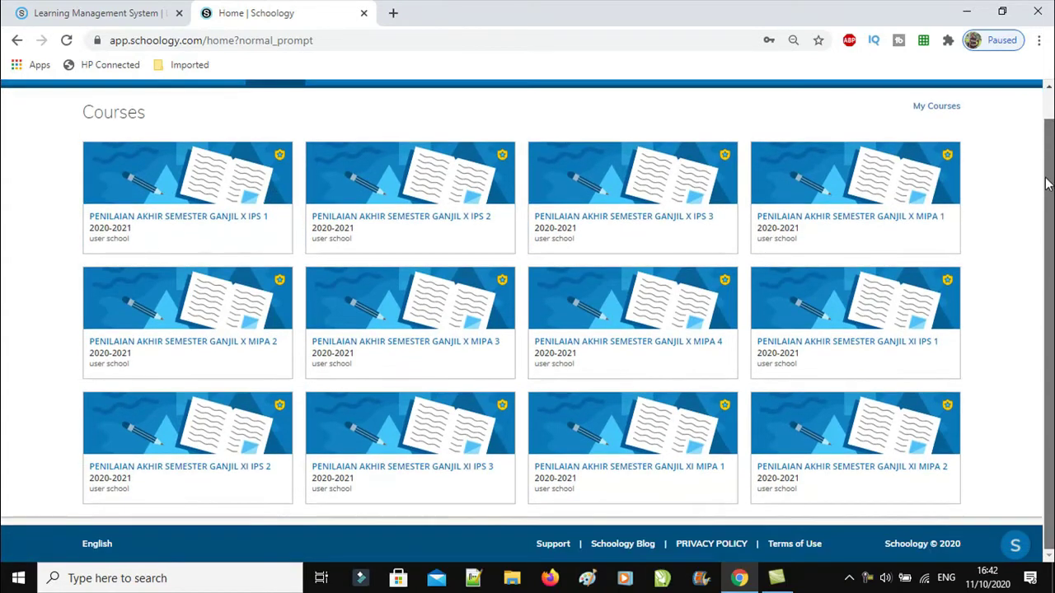
pyautogui.moveTo(1049, 134); pyautogui.dragTo(1049, 132)
pyautogui.scroll(1, 1049, 132)
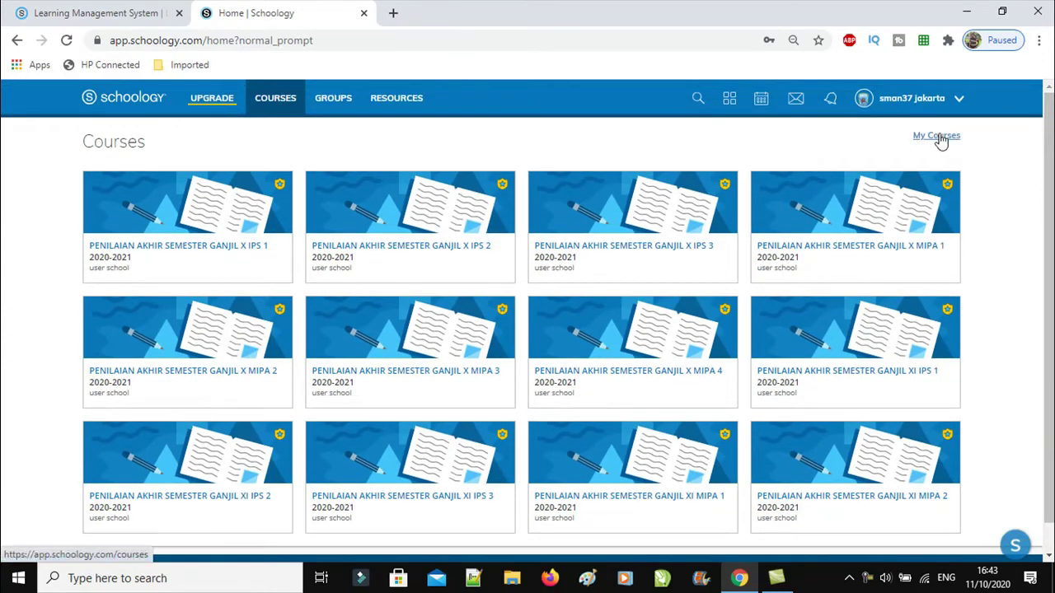
# Go to My Courses and scroll through the 2020-2021 PAS Ganjil courses for grades X–XII
pyautogui.click(940, 137)
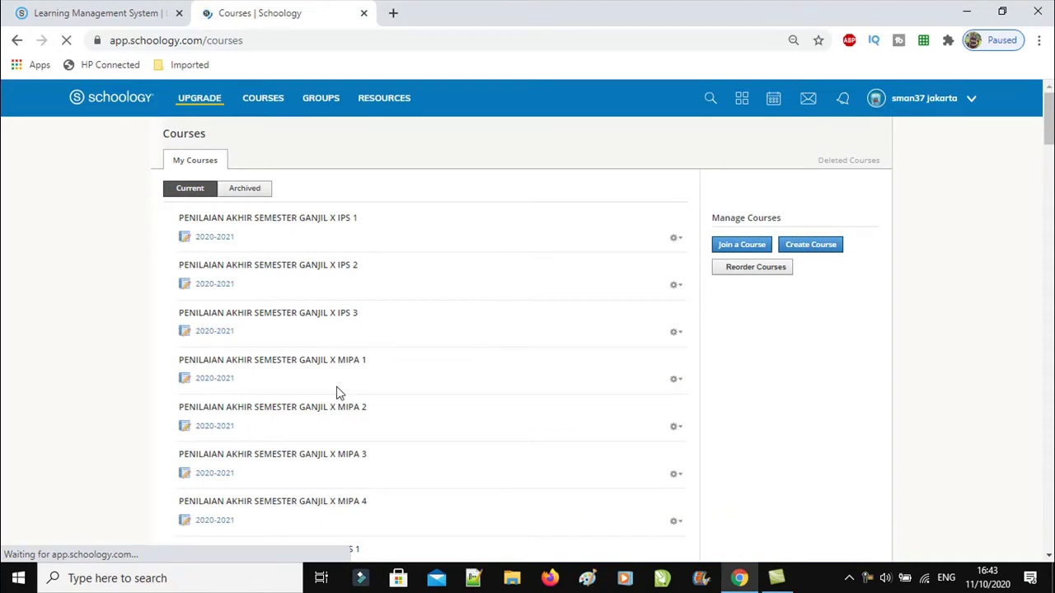
pyautogui.scroll(-1, 337, 393)
pyautogui.scroll(-1, 337, 393)
pyautogui.scroll(-1, 337, 393)
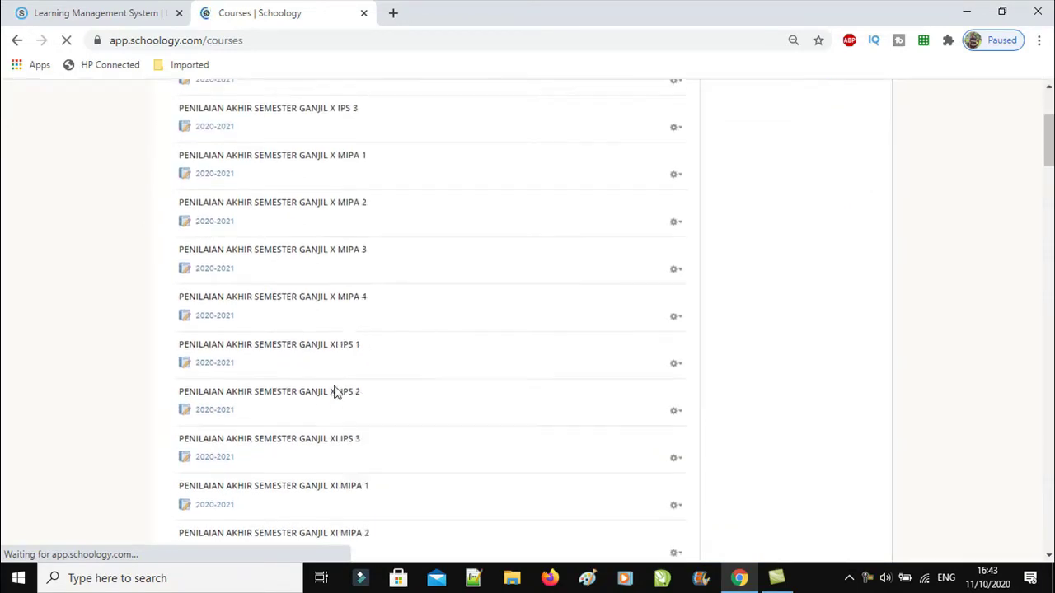
pyautogui.scroll(-1, 299, 453)
pyautogui.scroll(-1, 306, 469)
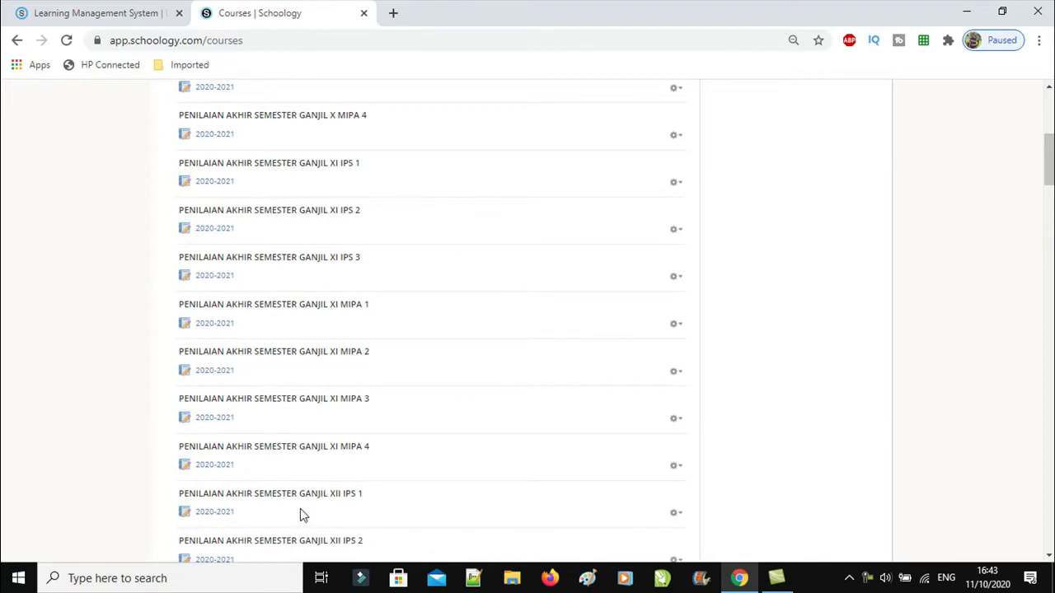
pyautogui.scroll(-1, 301, 507)
pyautogui.scroll(-2, 300, 495)
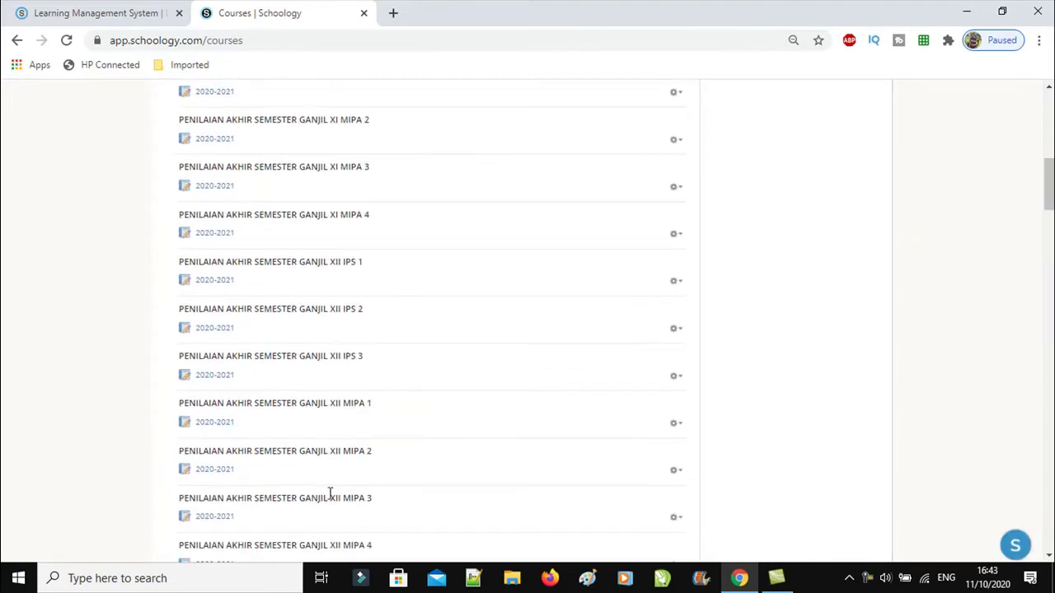
pyautogui.scroll(4, 549, 370)
pyautogui.scroll(4, 548, 370)
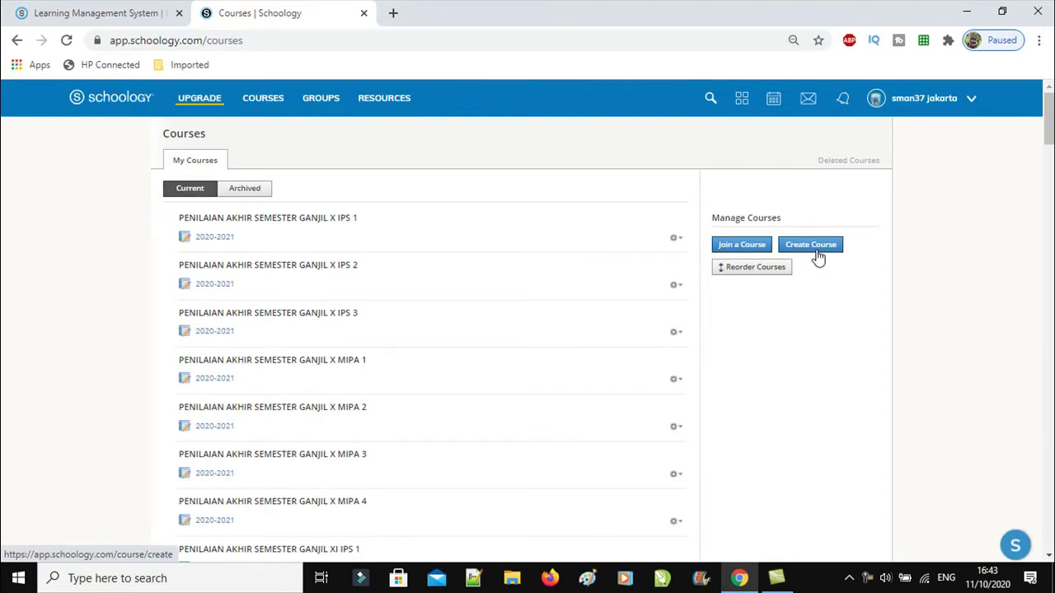
pyautogui.click(816, 252)
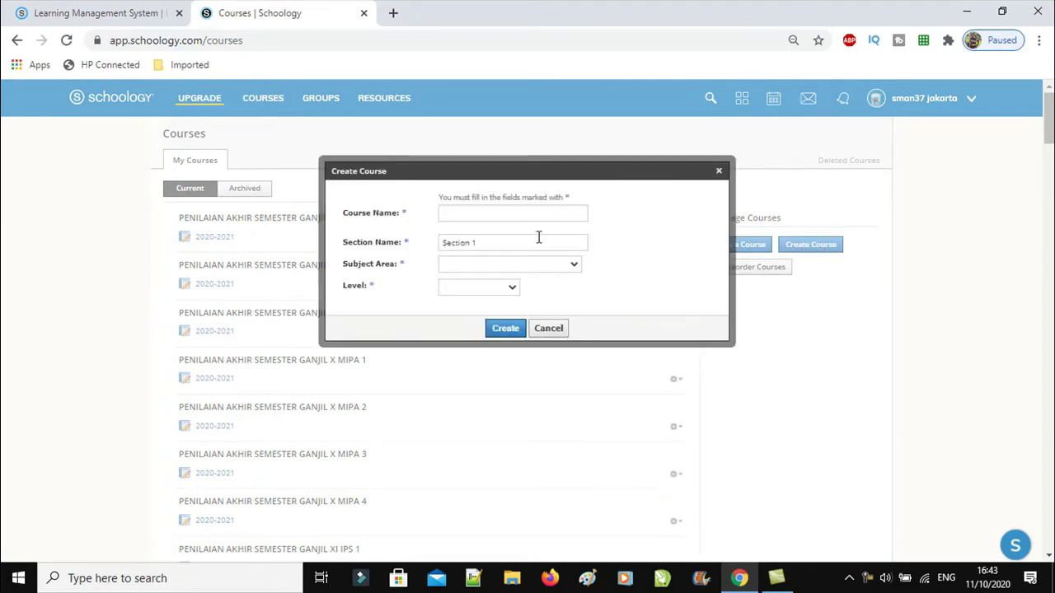
pyautogui.click(462, 216)
pyautogui.write('PENI')
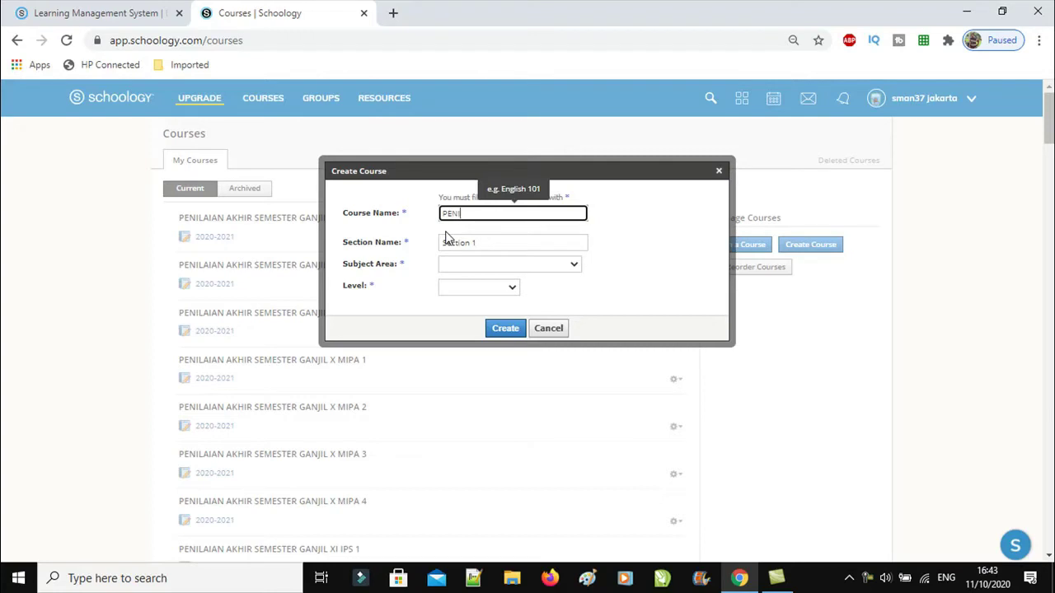
pyautogui.write('LA')
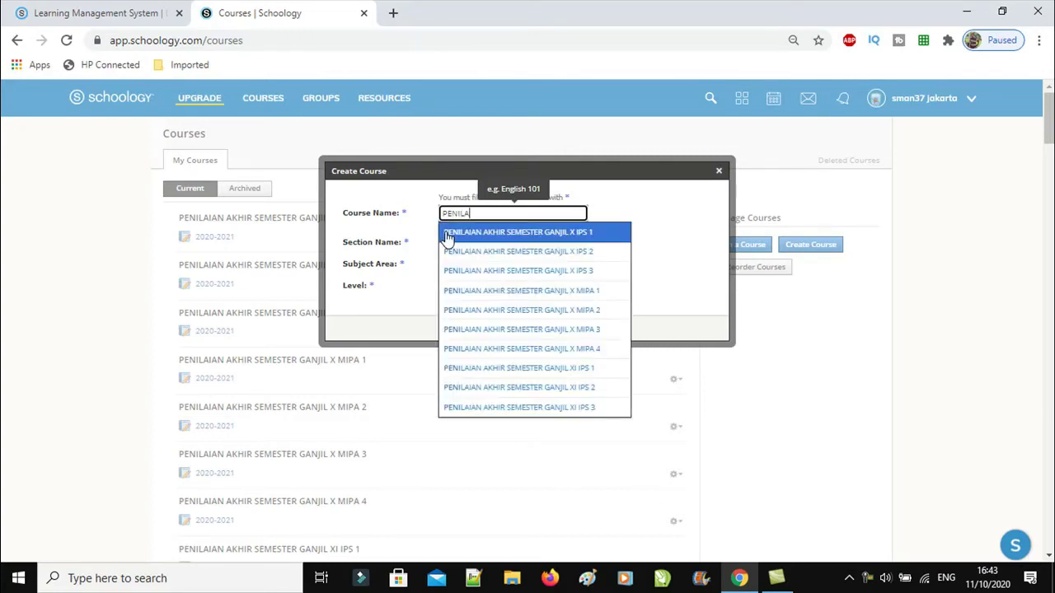
pyautogui.click(448, 235)
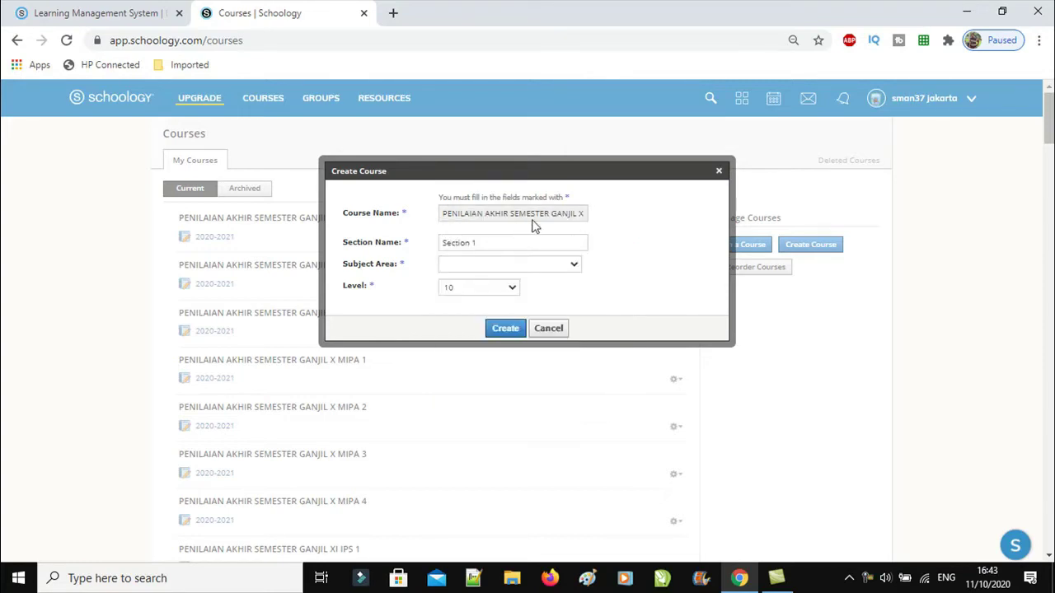
pyautogui.moveTo(505, 247); pyautogui.dragTo(426, 254)
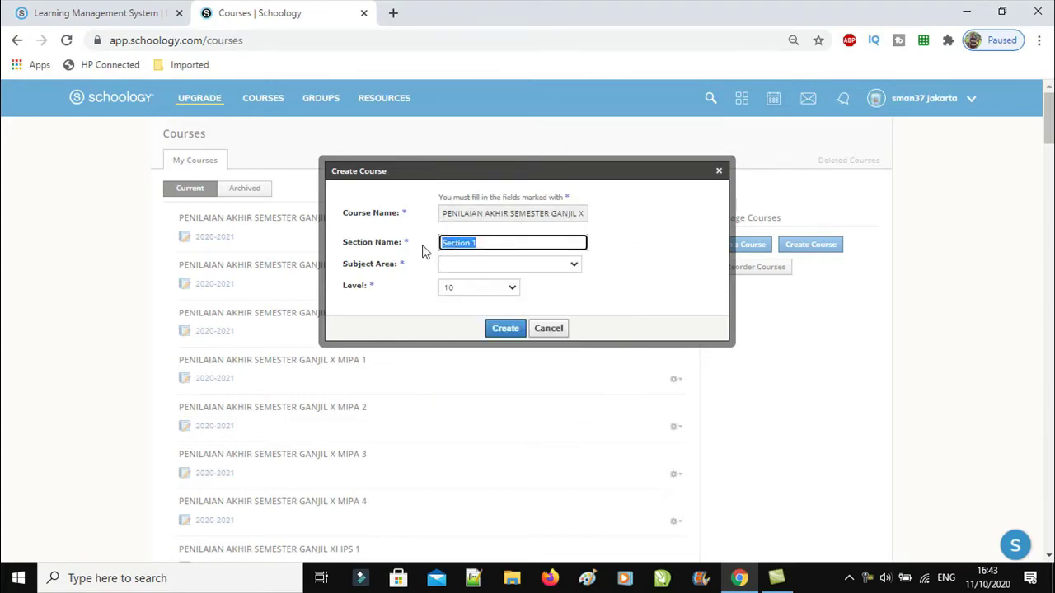
pyautogui.write('2020-2021')
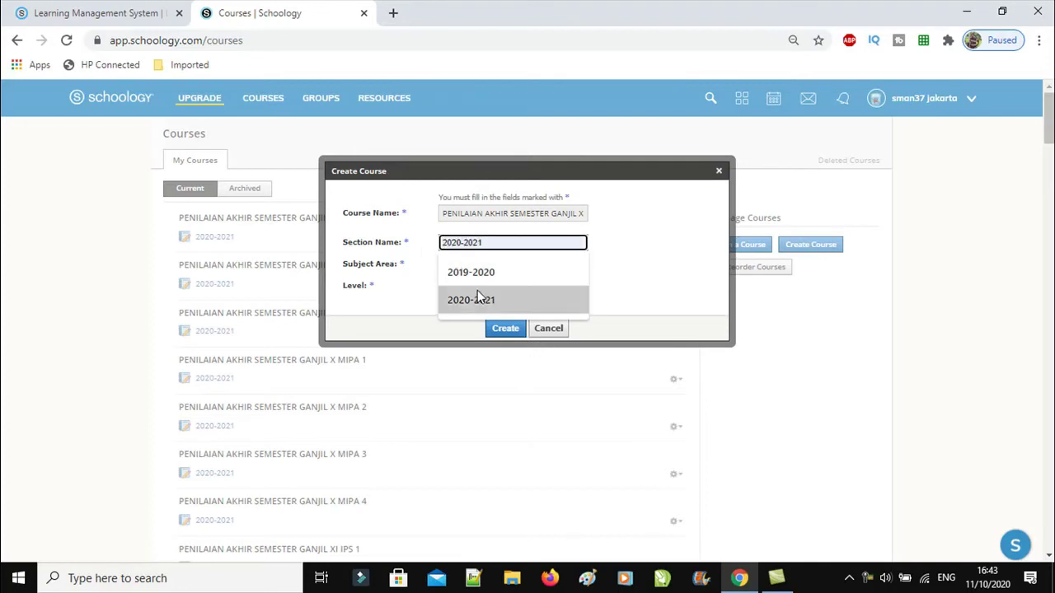
pyautogui.click(476, 298)
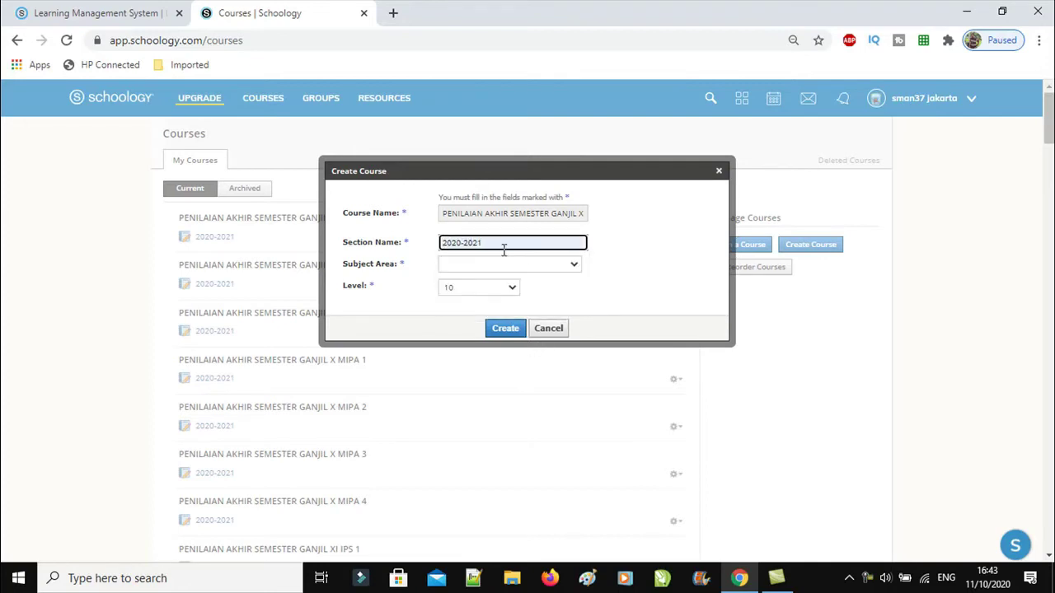
pyautogui.click(507, 265)
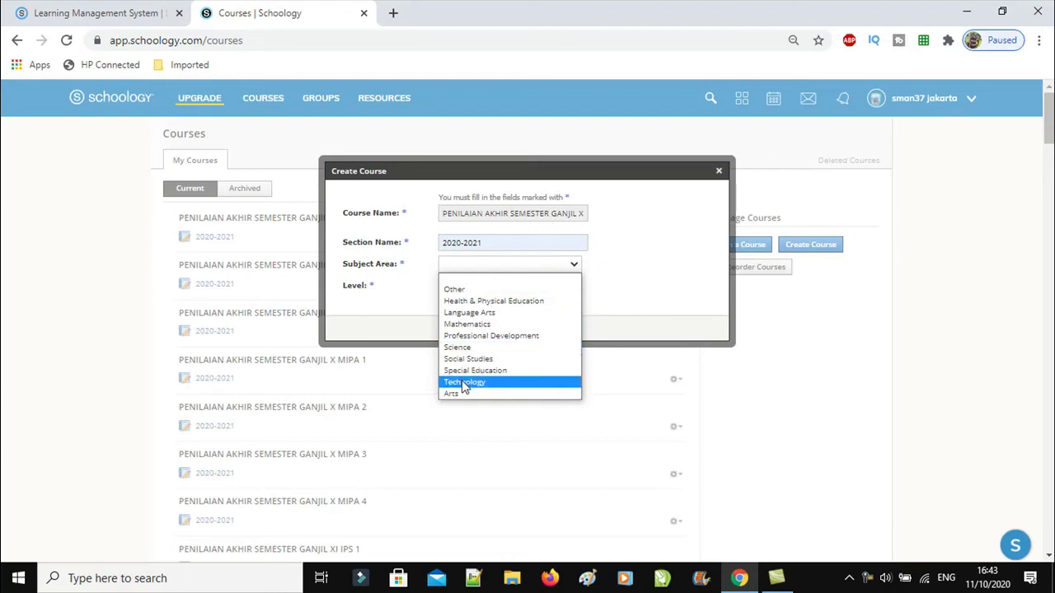
pyautogui.click(462, 288)
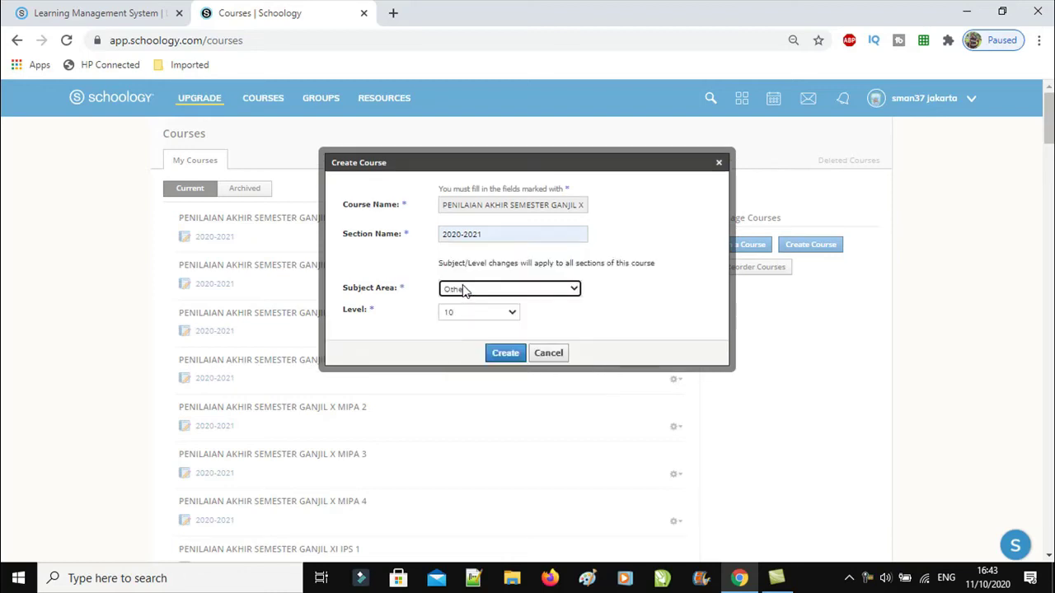
pyautogui.click(476, 314)
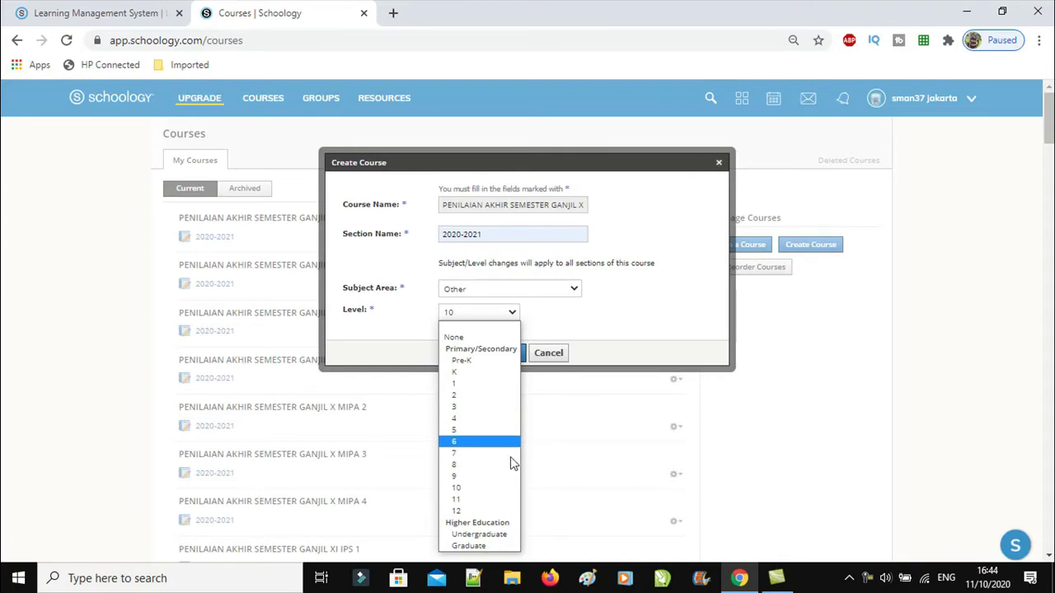
pyautogui.click(463, 487)
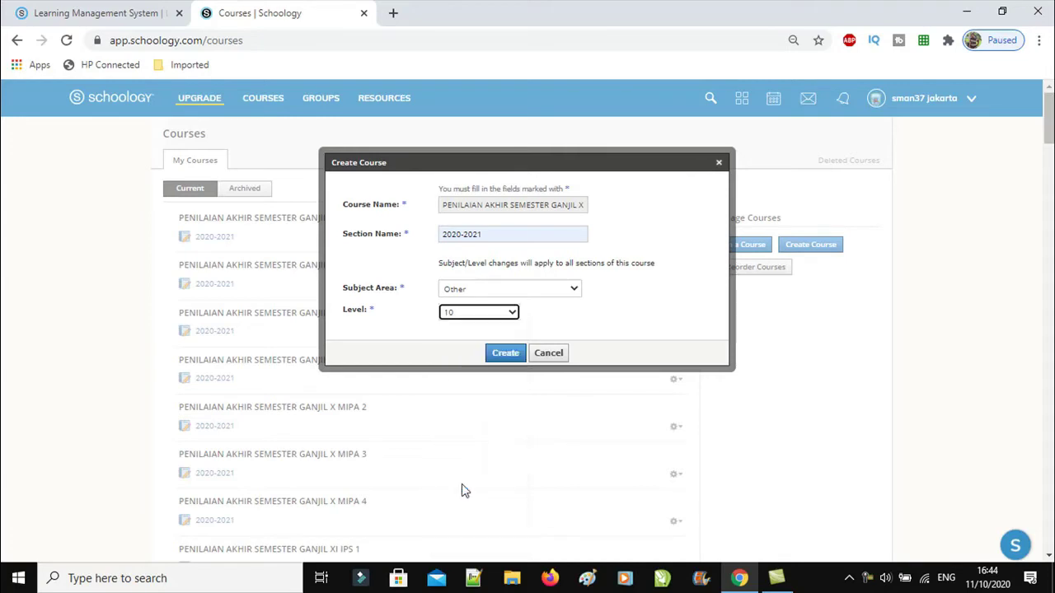
pyautogui.click(502, 317)
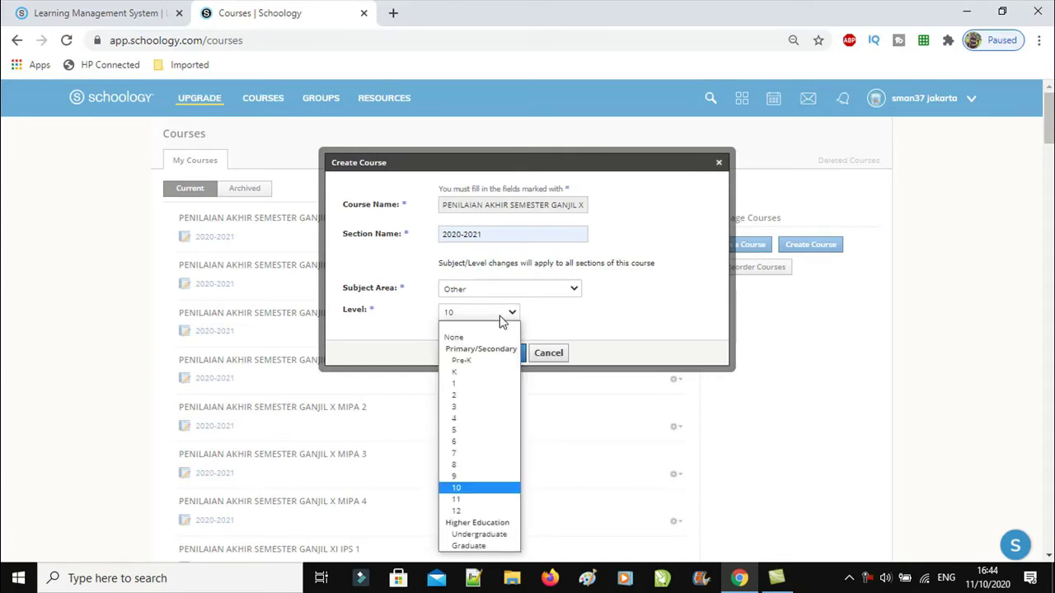
pyautogui.click(466, 489)
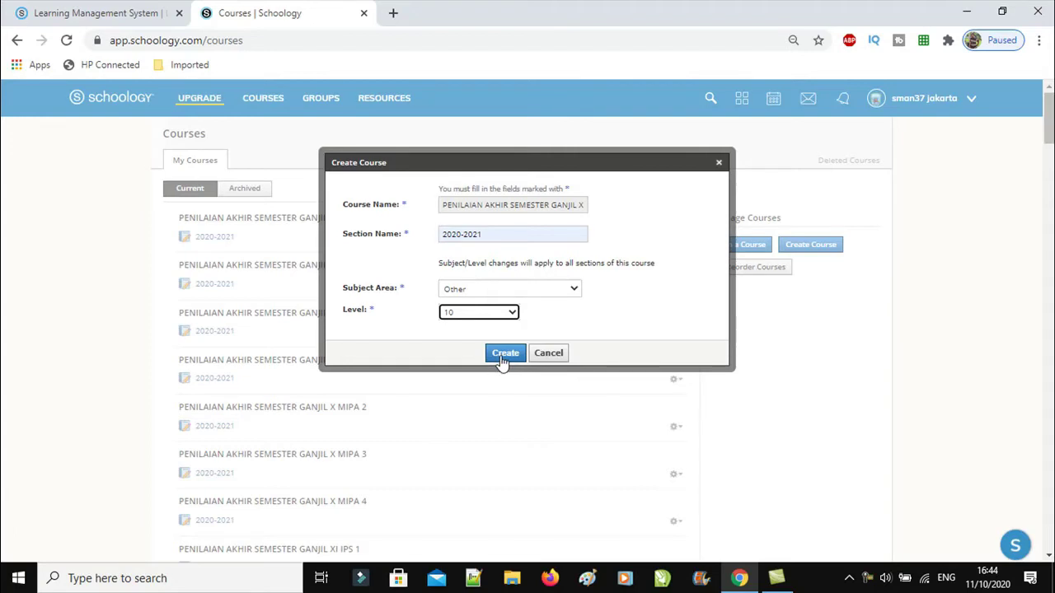
pyautogui.click(555, 363)
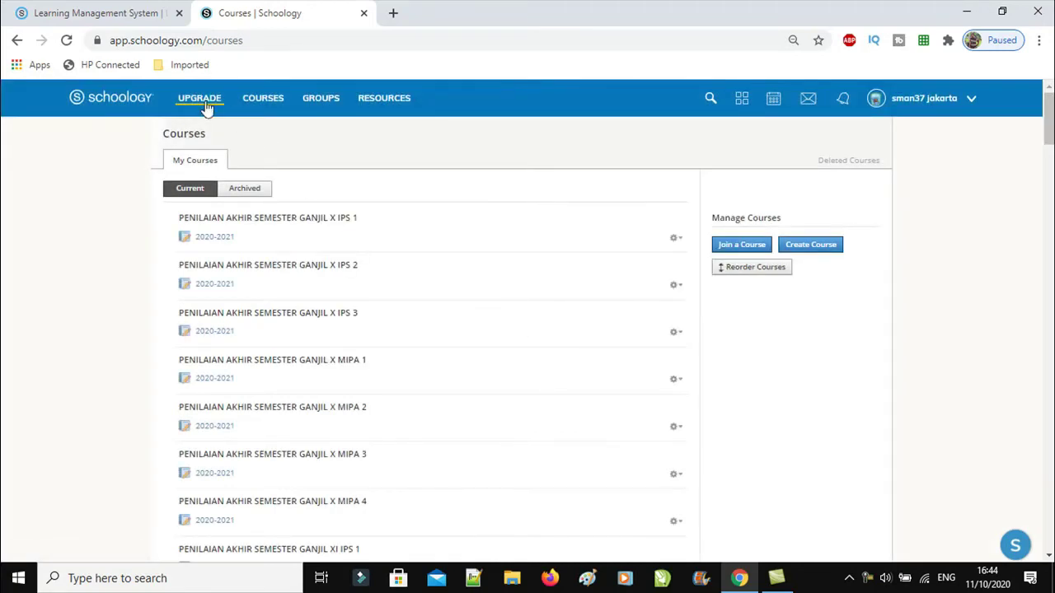
pyautogui.click(276, 107)
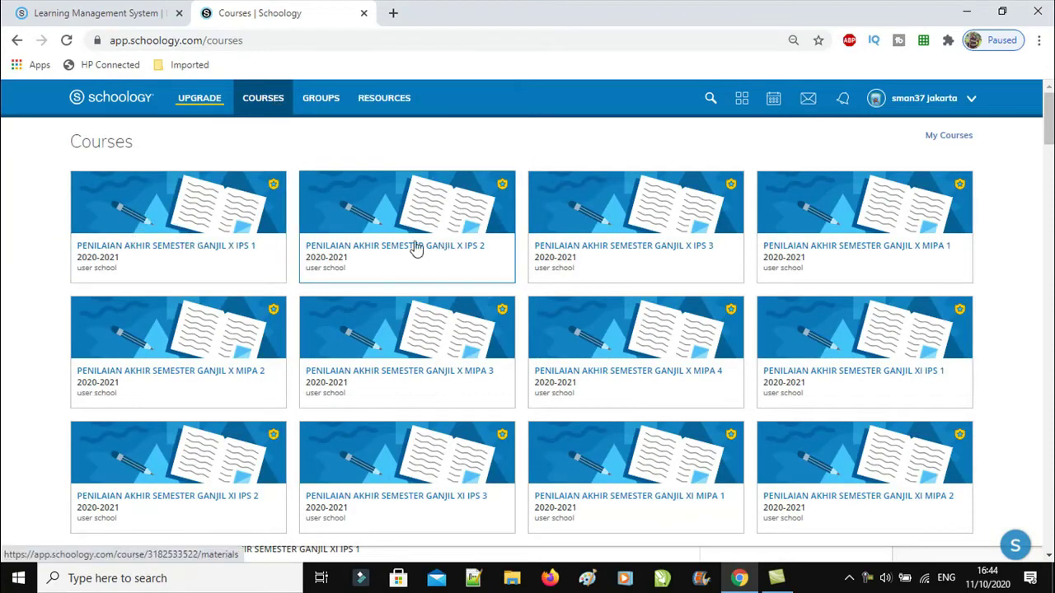
pyautogui.click(190, 232)
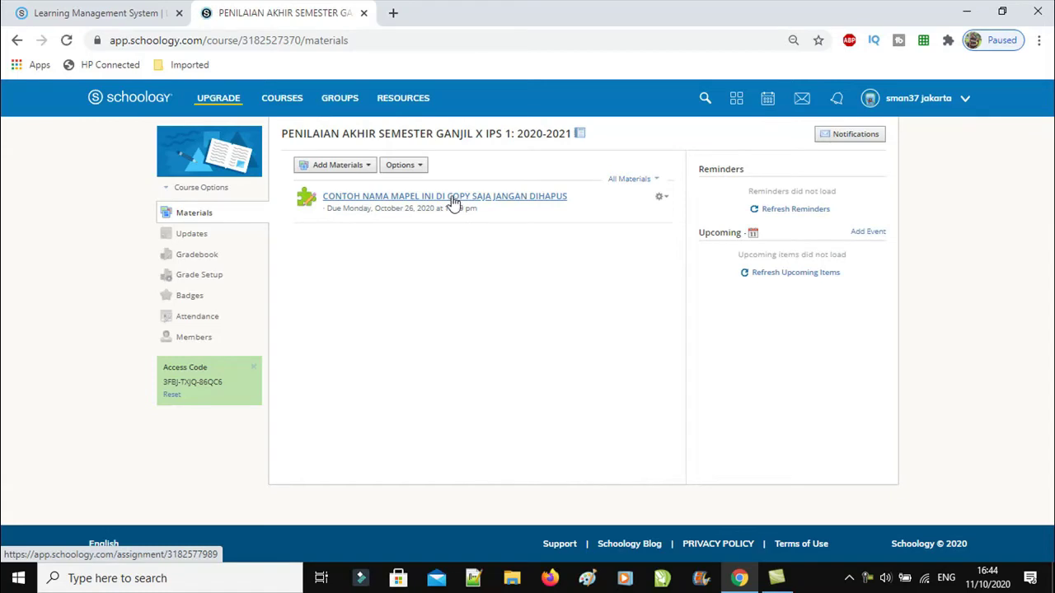
pyautogui.click(361, 169)
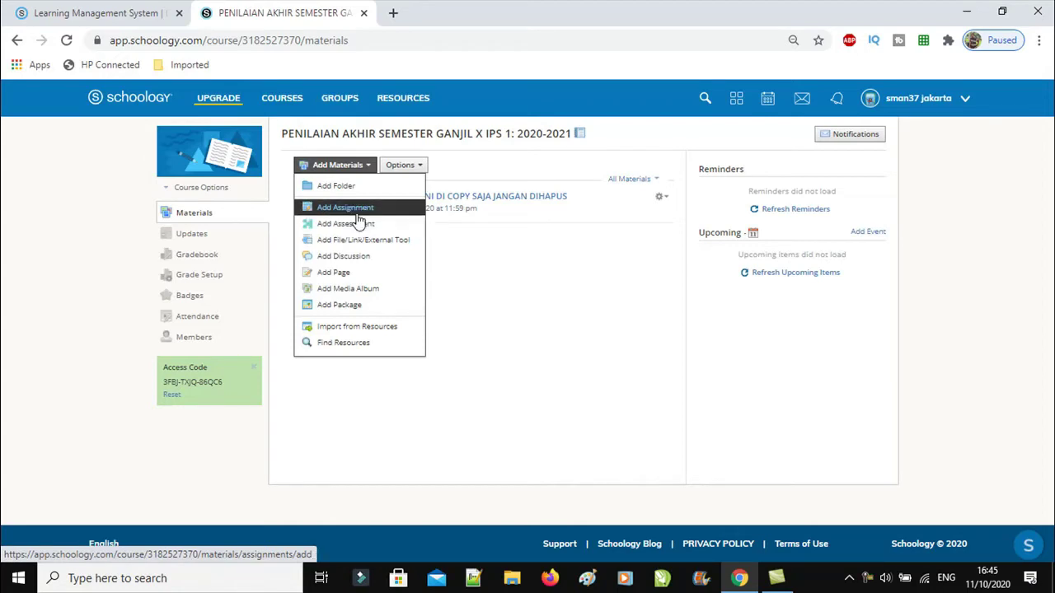
pyautogui.click(528, 322)
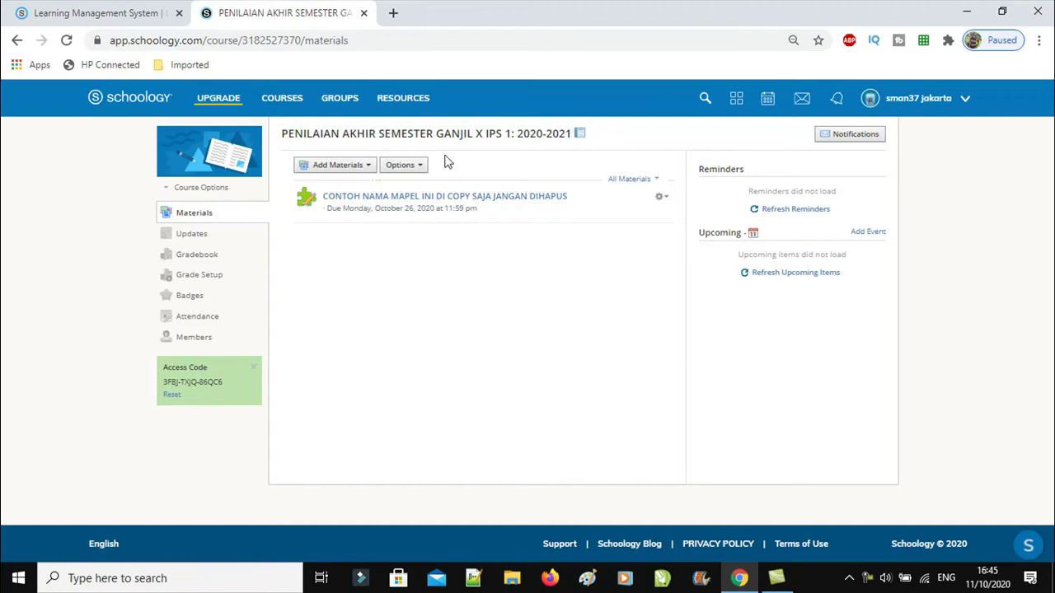
pyautogui.click(400, 100)
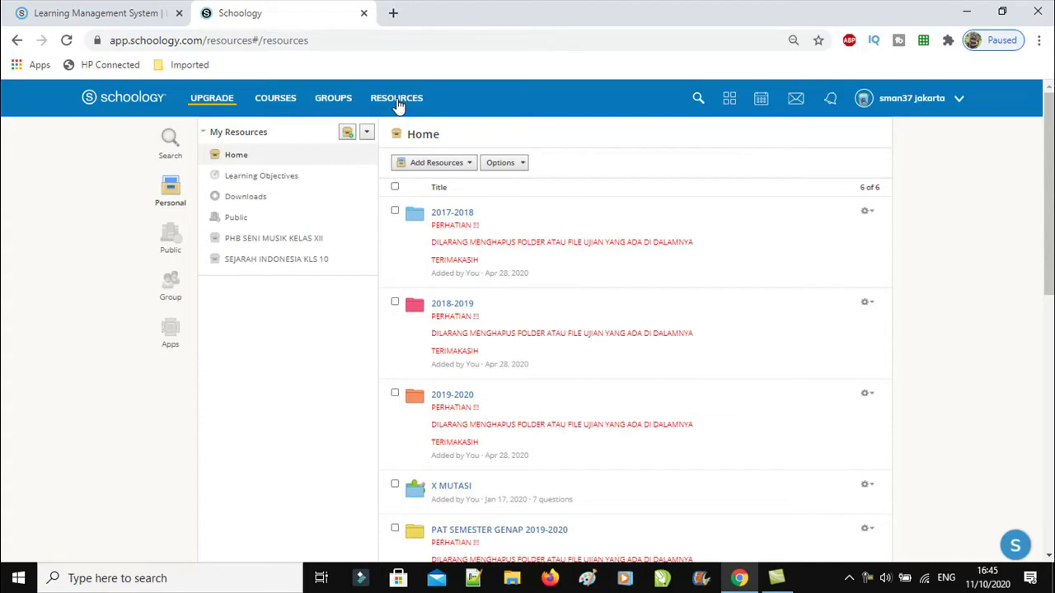
# Browse PAS SEMESTER GANJIL 2020-2021 > PAS X > X IPS, then go back to the Home resources folder
pyautogui.scroll(-2, 572, 301)
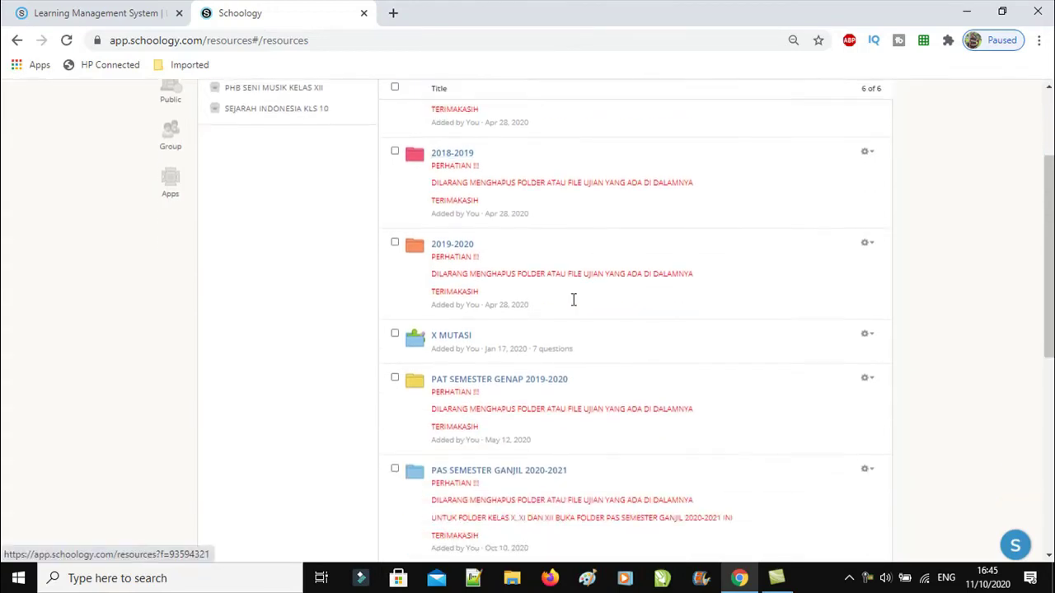
pyautogui.scroll(-2, 573, 299)
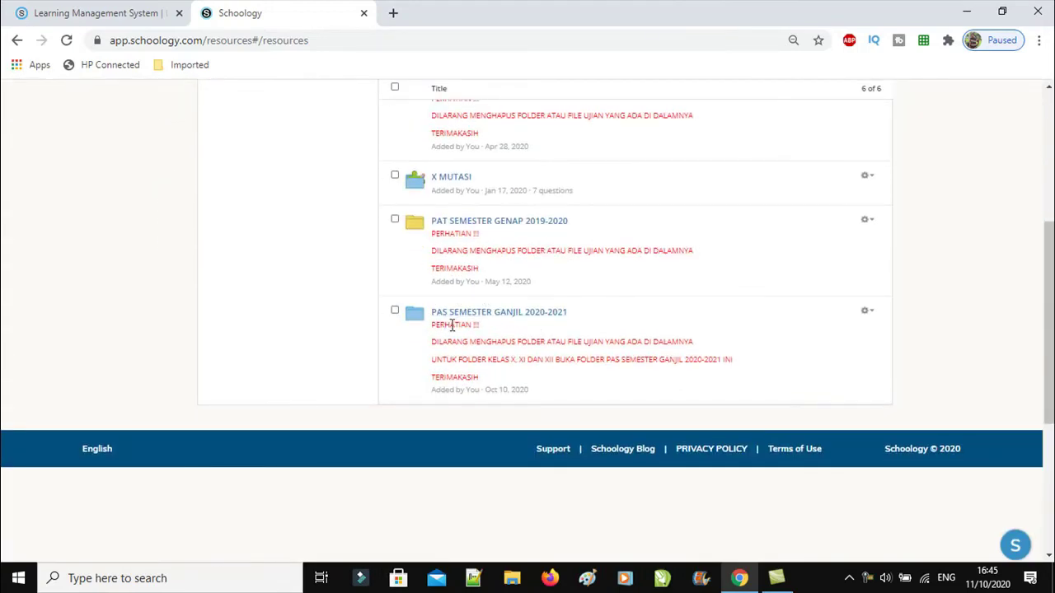
pyautogui.scroll(3, 454, 323)
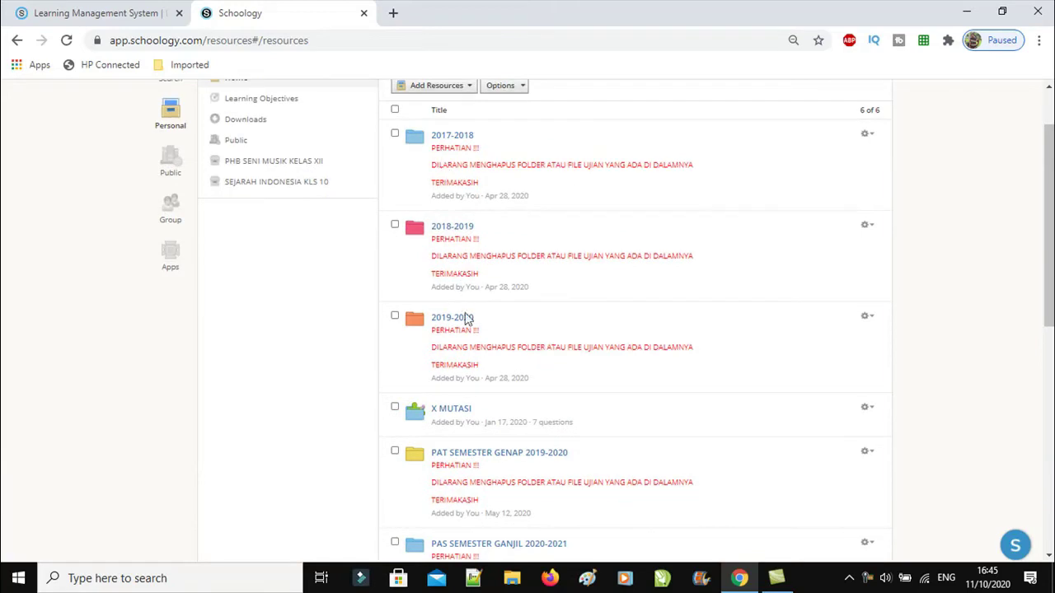
pyautogui.scroll(-2, 458, 459)
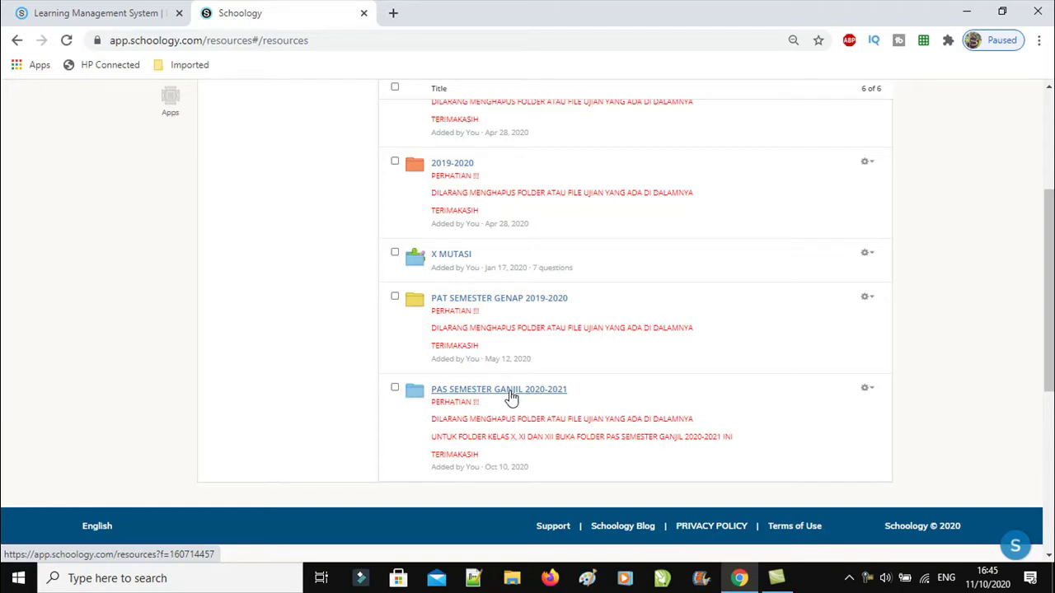
pyautogui.click(511, 396)
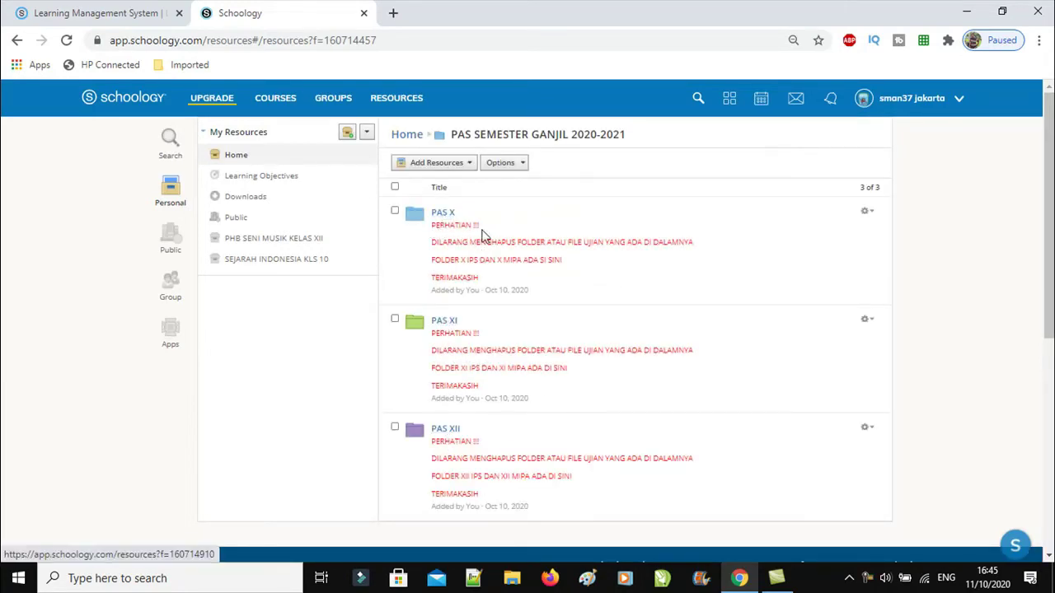
pyautogui.click(442, 216)
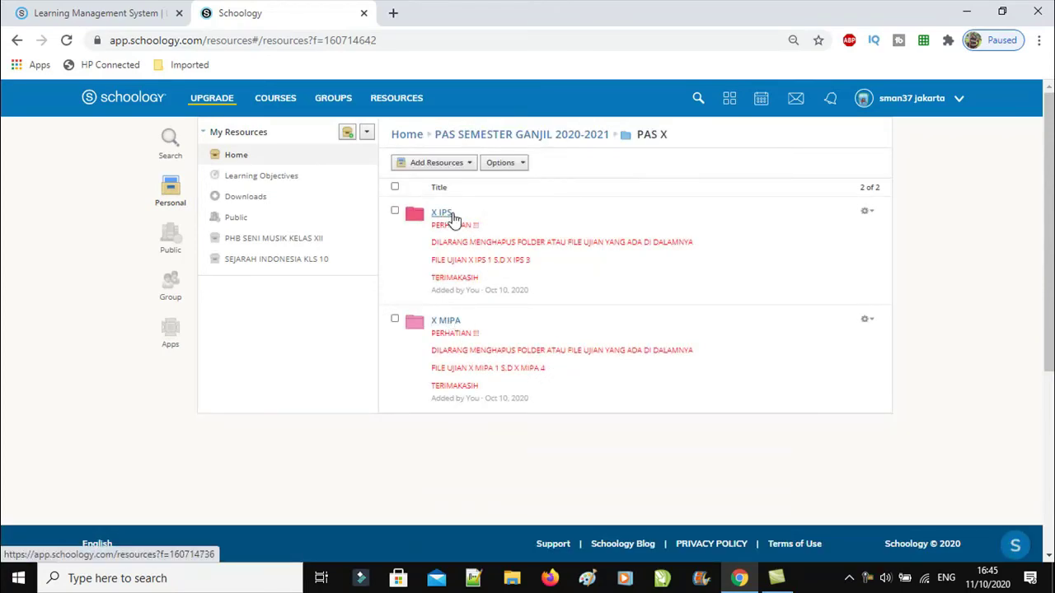
pyautogui.click(443, 216)
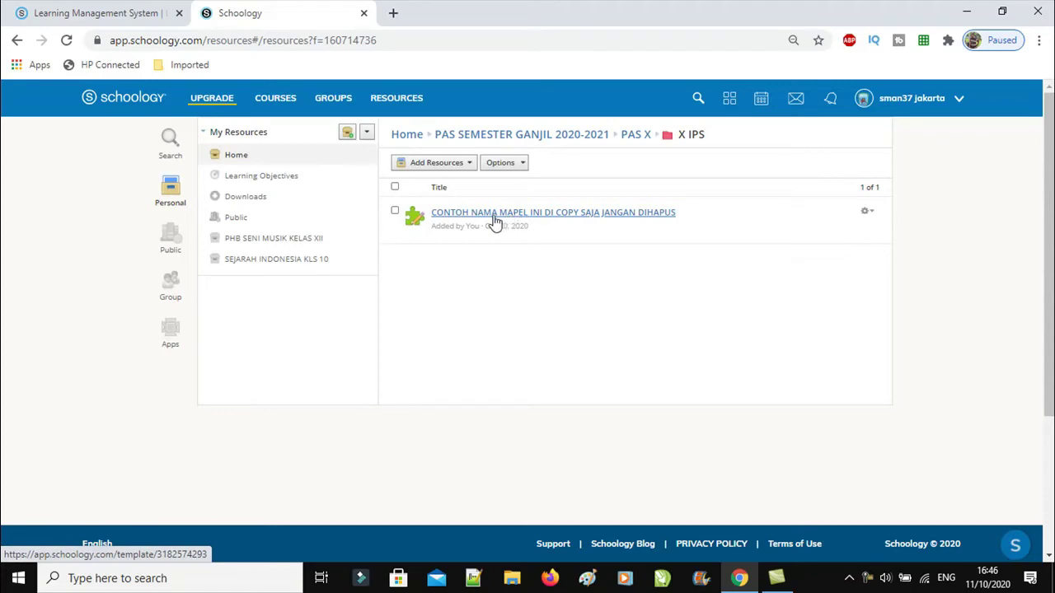
pyautogui.click(497, 142)
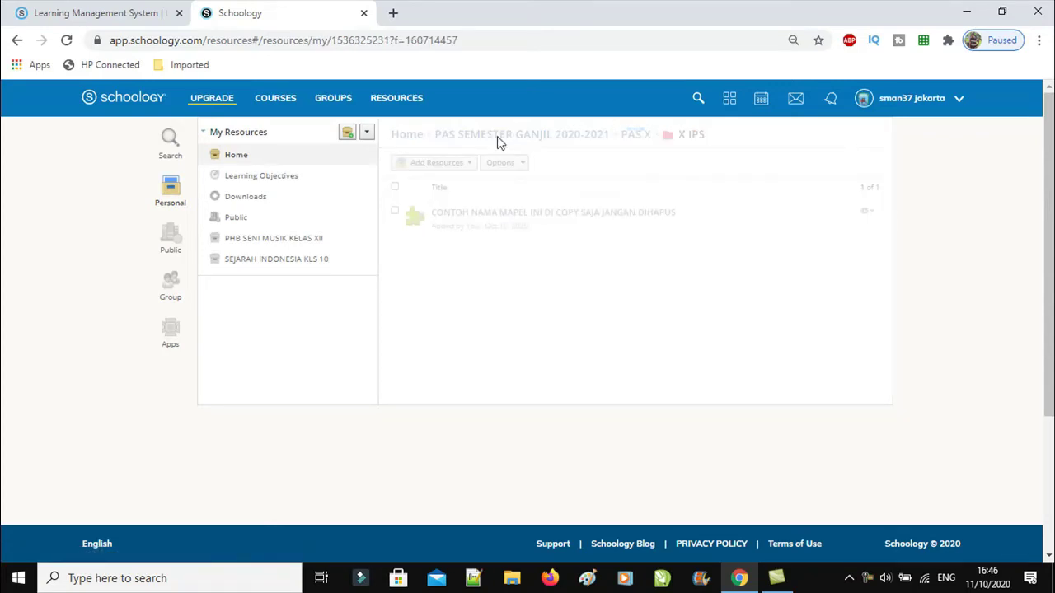
pyautogui.click(409, 138)
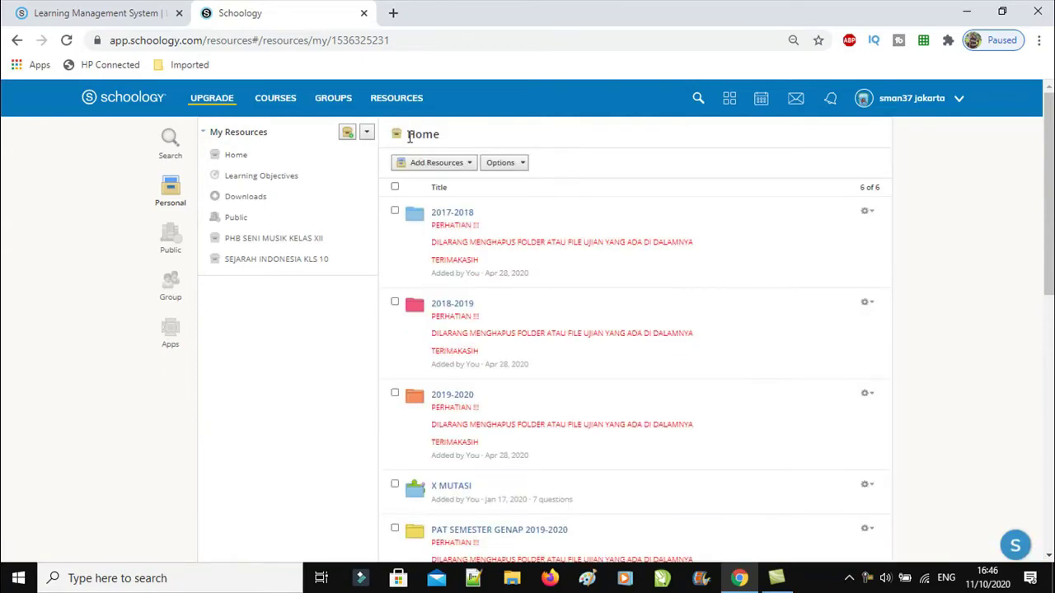
# Open PAT SEMESTER GENAP 2019-2020 > KELAS X > X IPS and show PAT PJOK KELAS X's actions
pyautogui.scroll(-2, 530, 377)
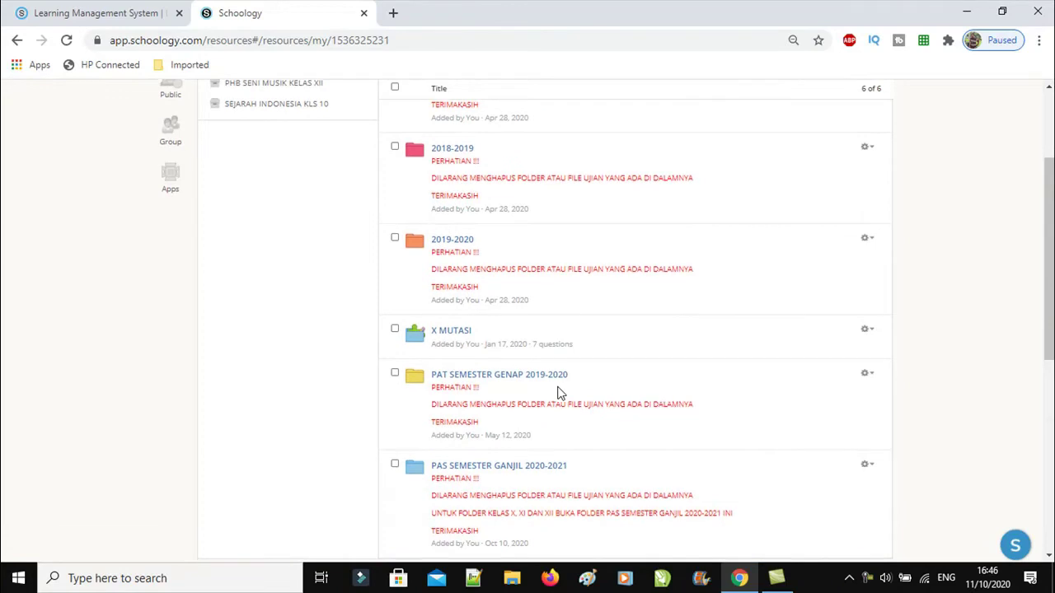
pyautogui.scroll(-1, 530, 381)
pyautogui.click(487, 301)
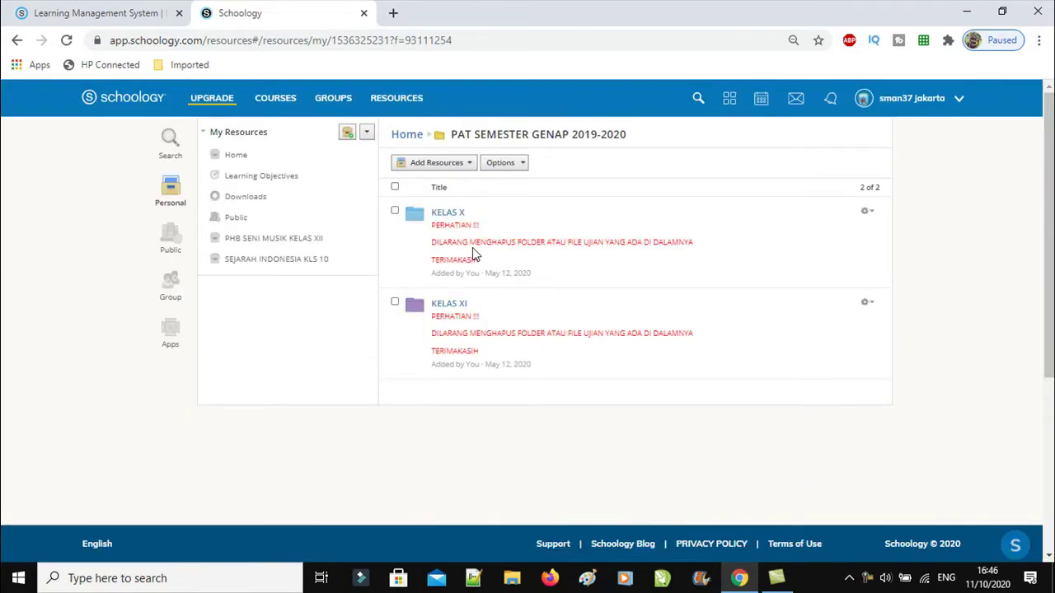
pyautogui.click(460, 219)
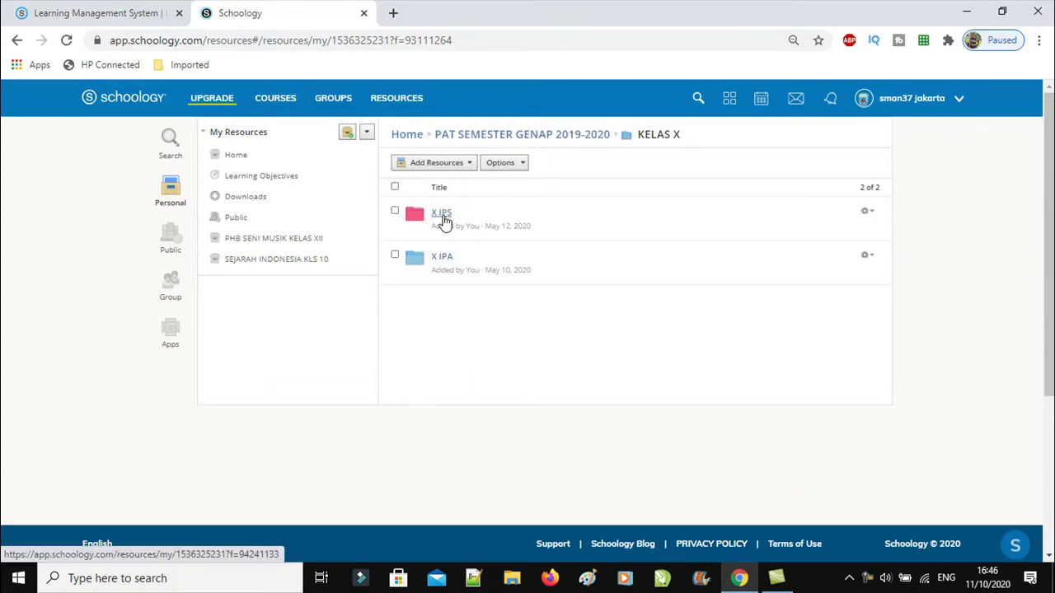
pyautogui.click(443, 217)
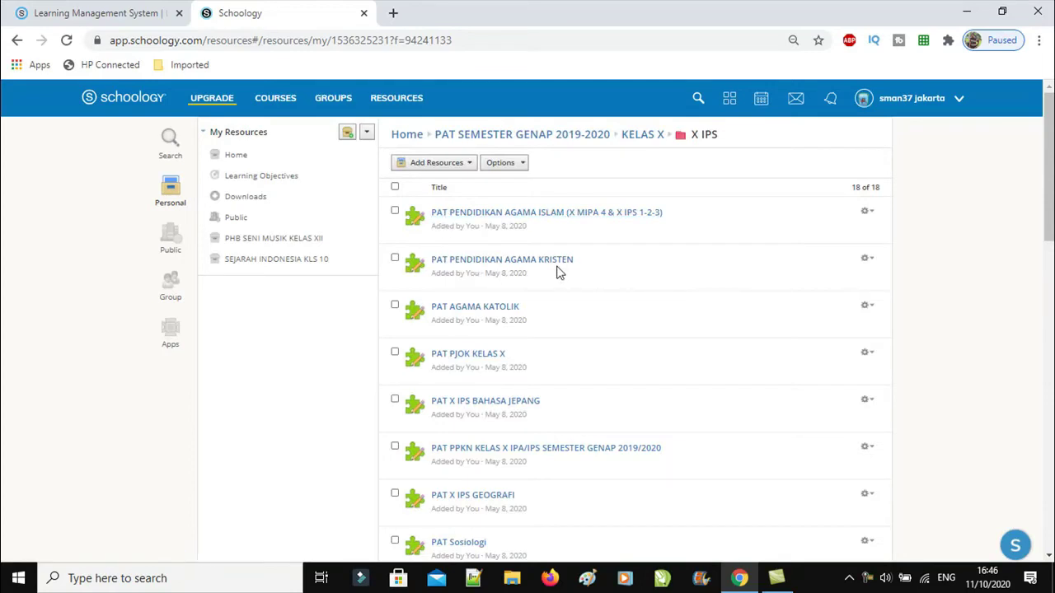
pyautogui.scroll(-1, 601, 360)
pyautogui.scroll(-1, 601, 358)
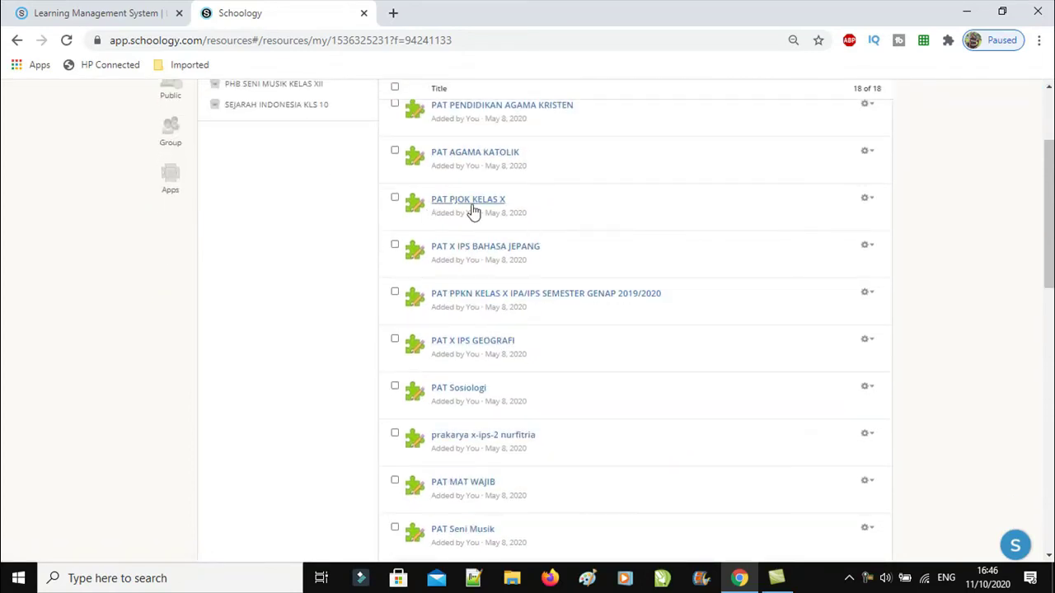
pyautogui.click(866, 203)
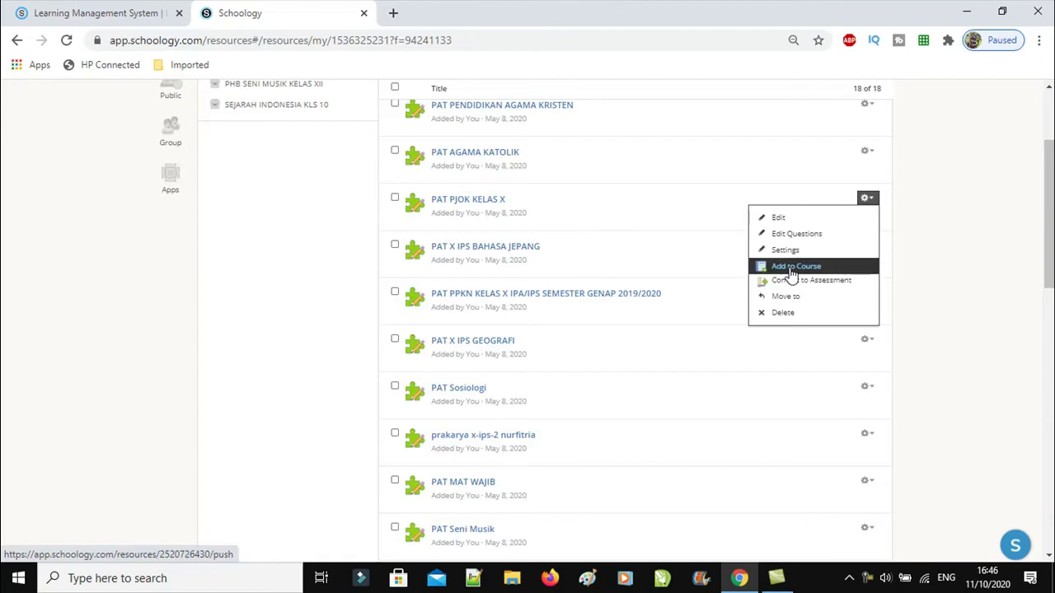
# Add PAT PJOK KELAS X to X IPS 1 2020-2021, due 10/26/20, ungraded, no grading period
pyautogui.click(793, 268)
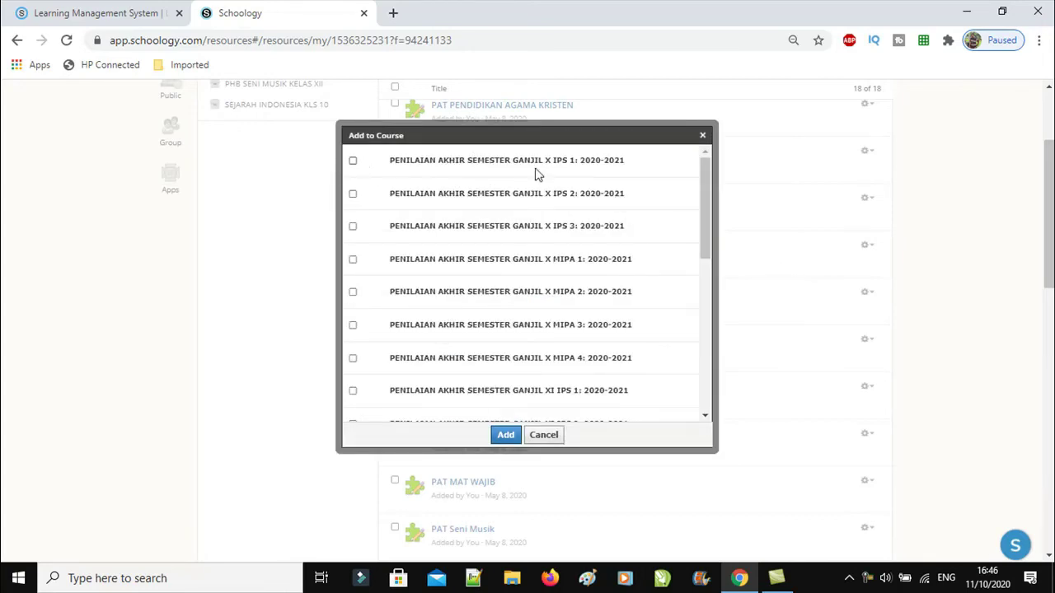
pyautogui.click(353, 161)
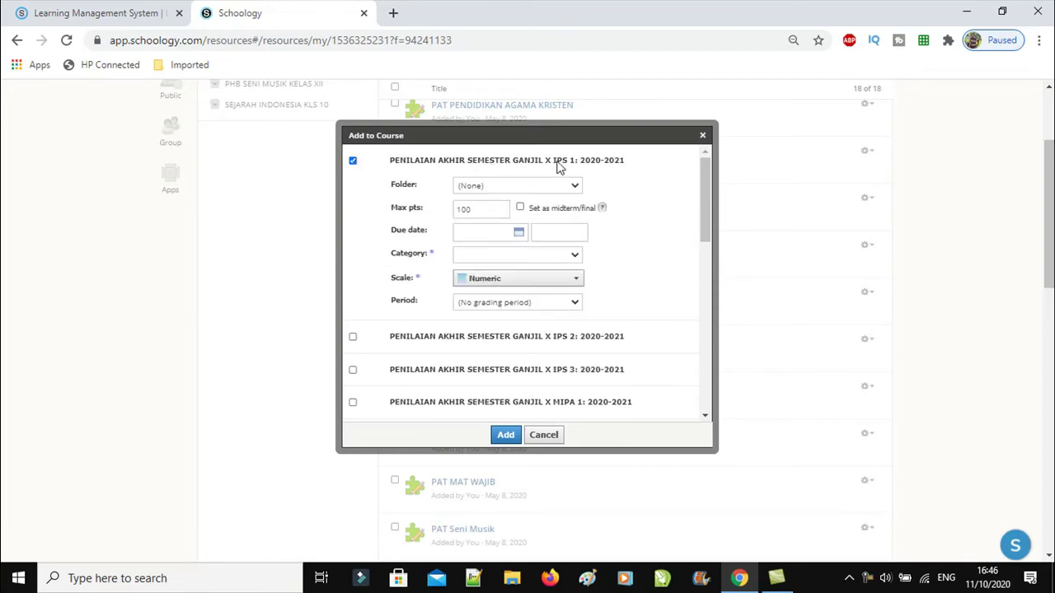
pyautogui.click(518, 233)
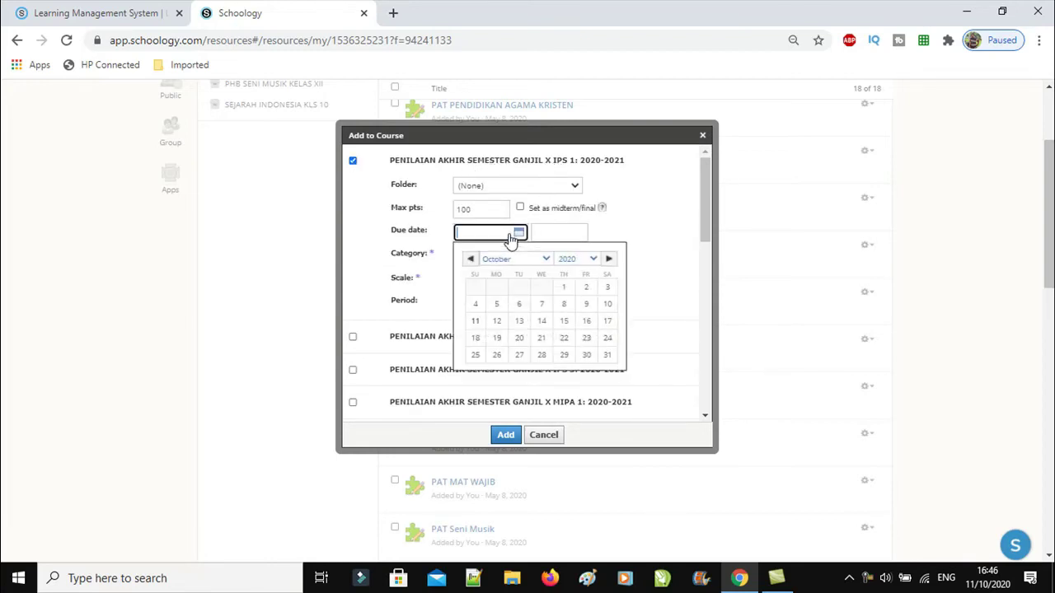
pyautogui.click(497, 356)
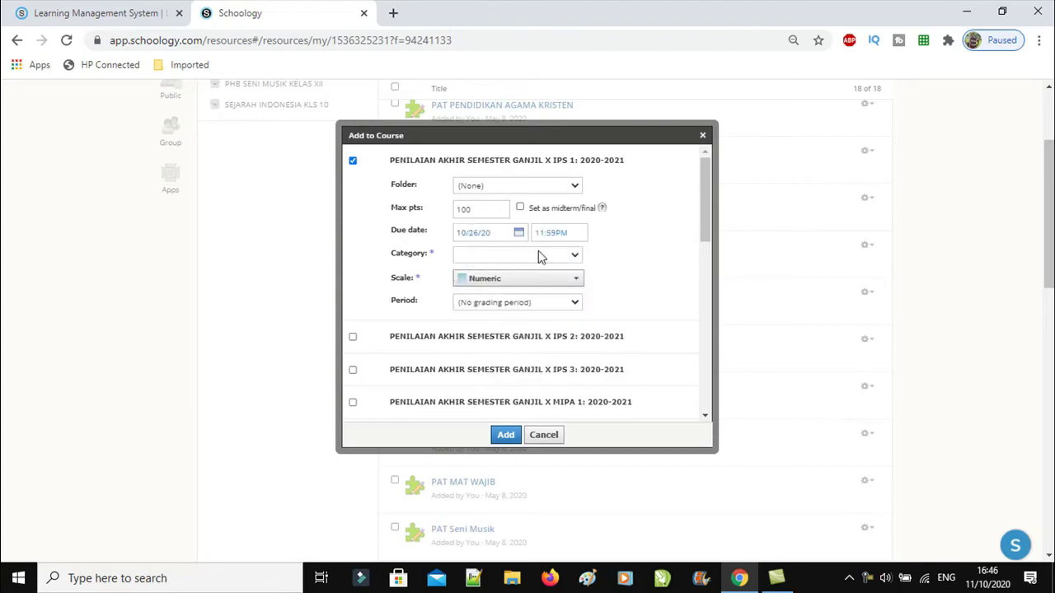
pyautogui.click(565, 258)
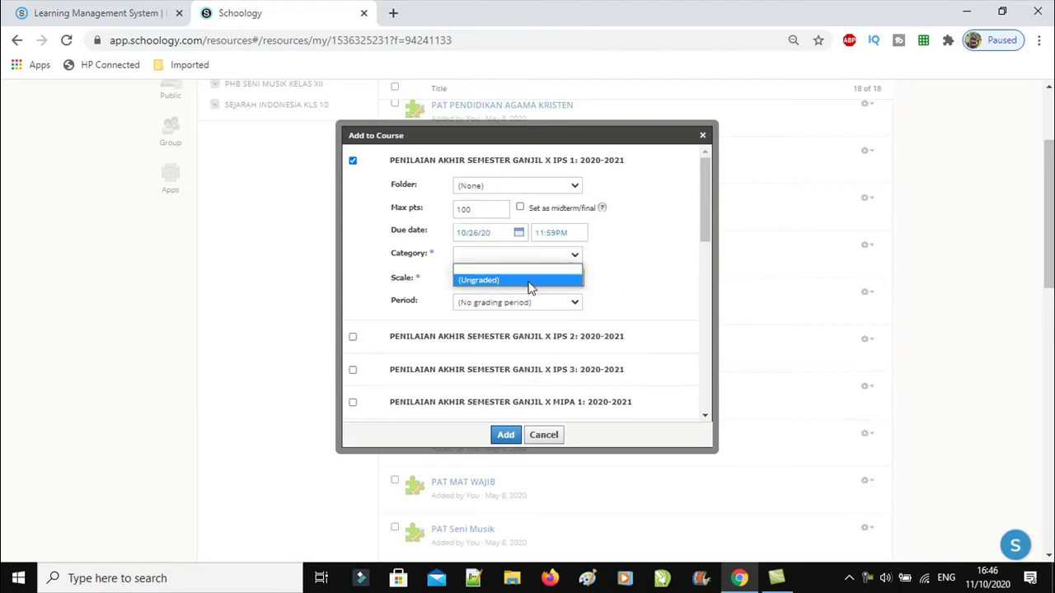
pyautogui.click(532, 281)
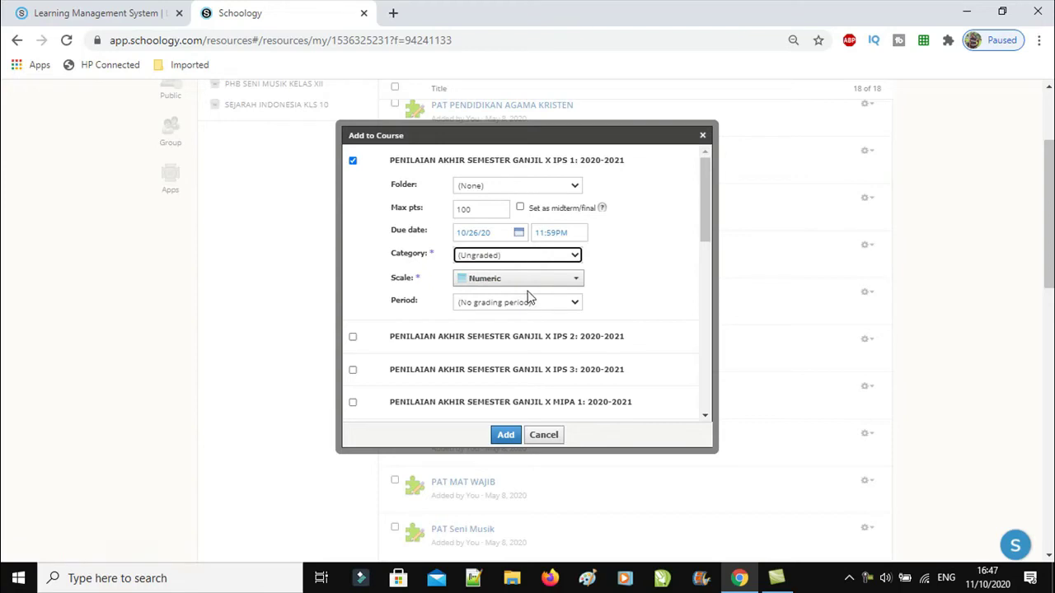
pyautogui.click(530, 308)
pyautogui.click(530, 307)
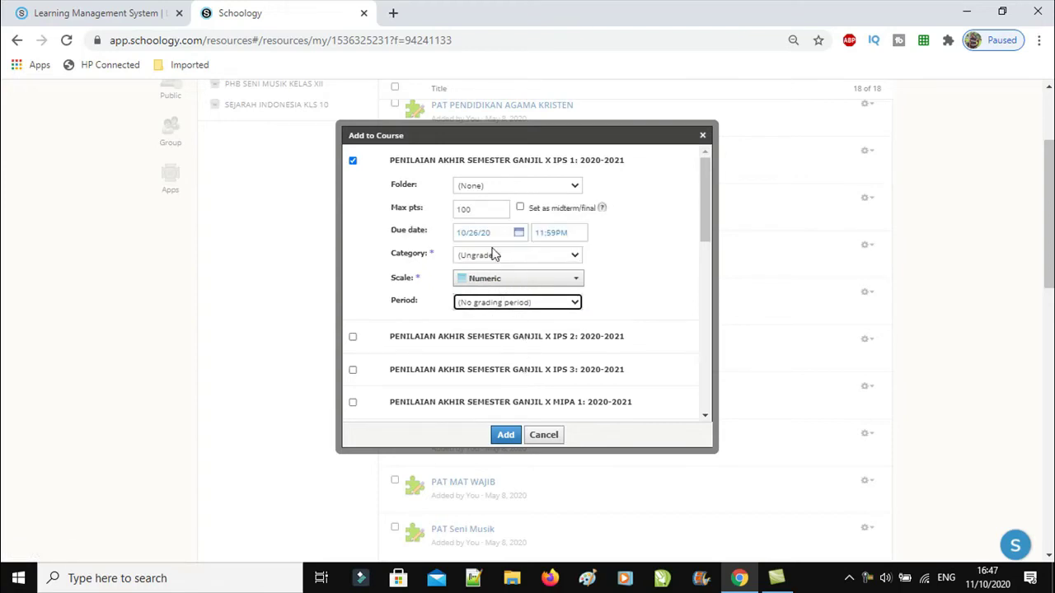
pyautogui.click(504, 436)
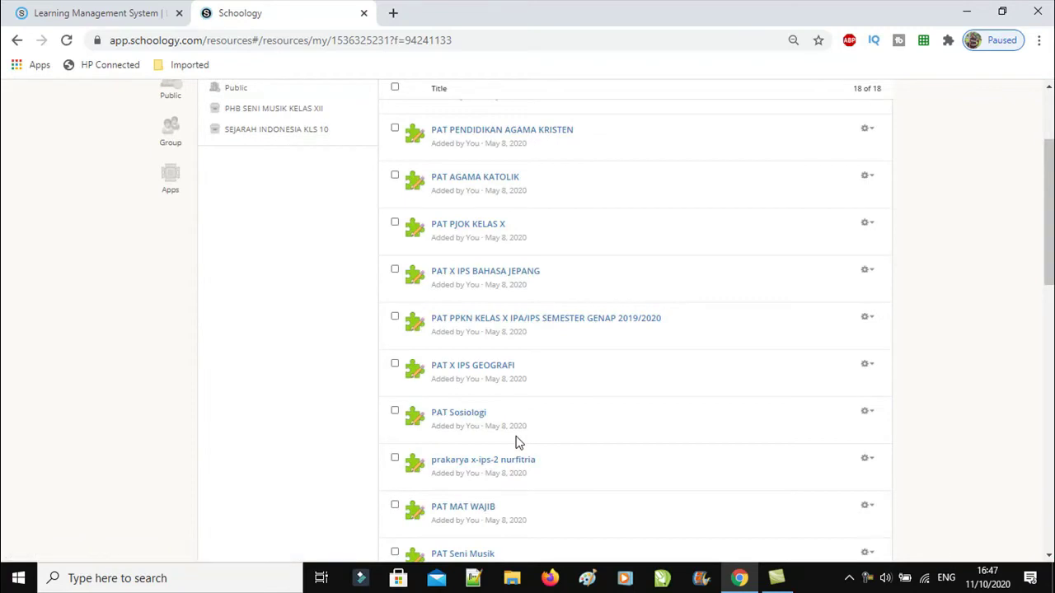
pyautogui.scroll(3, 618, 347)
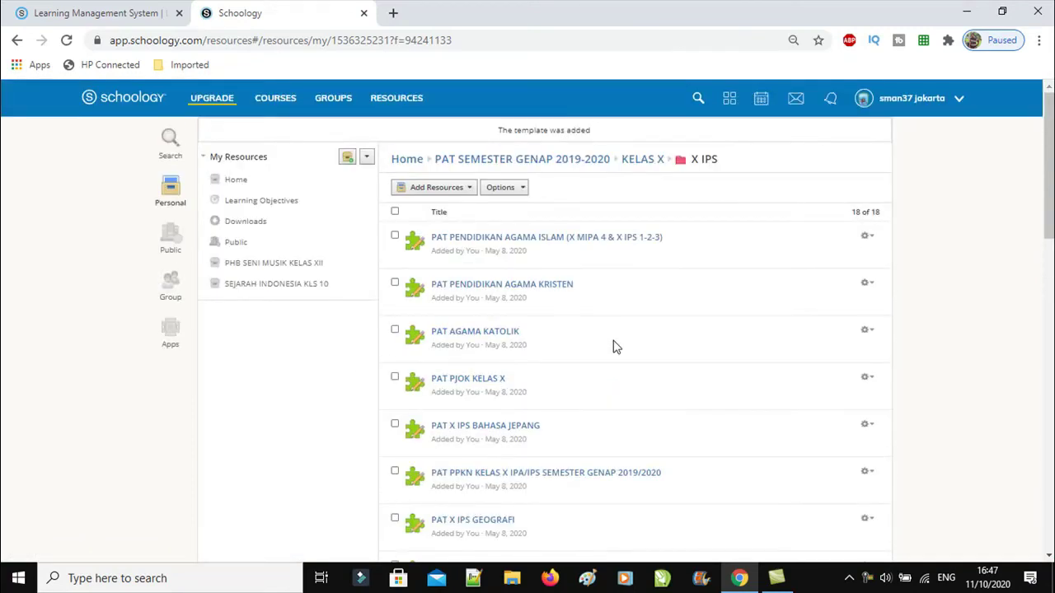
# Open the X IPS 1 course and save PAT PJOK KELAS X's settings through Edit
pyautogui.click(283, 104)
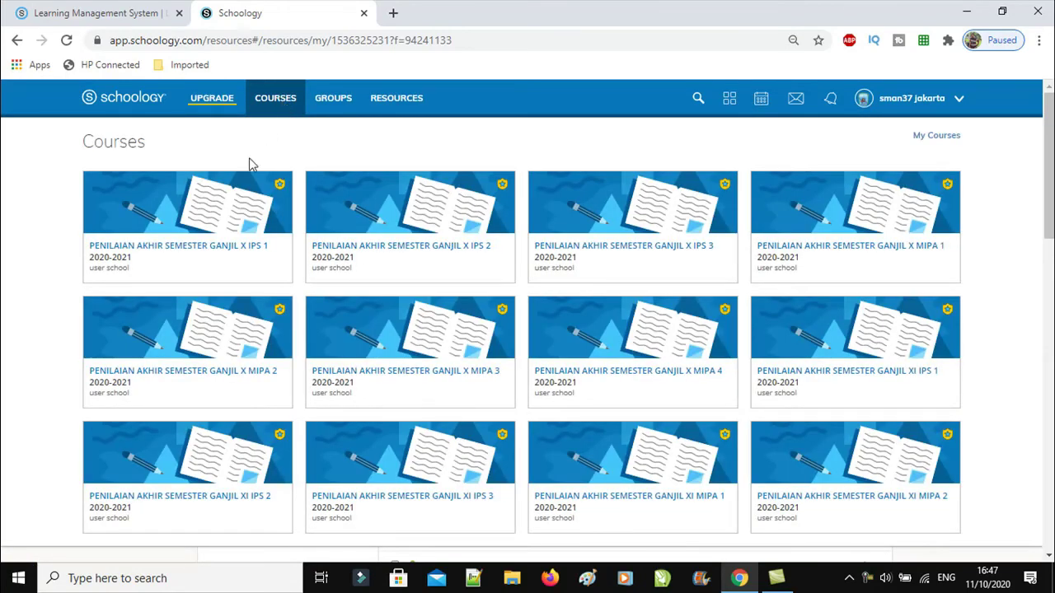
pyautogui.click(194, 224)
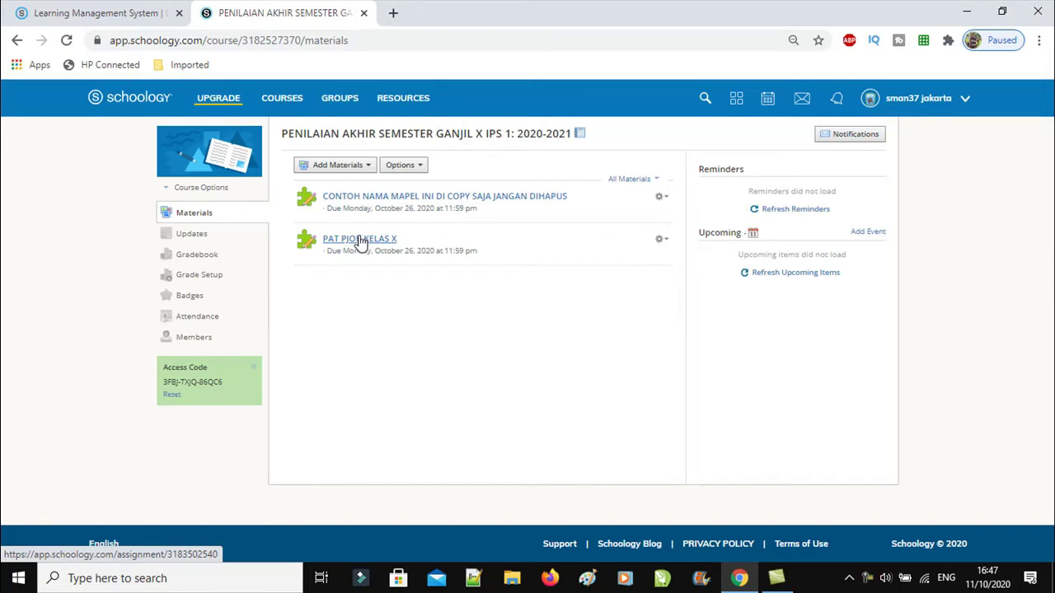
pyautogui.click(662, 242)
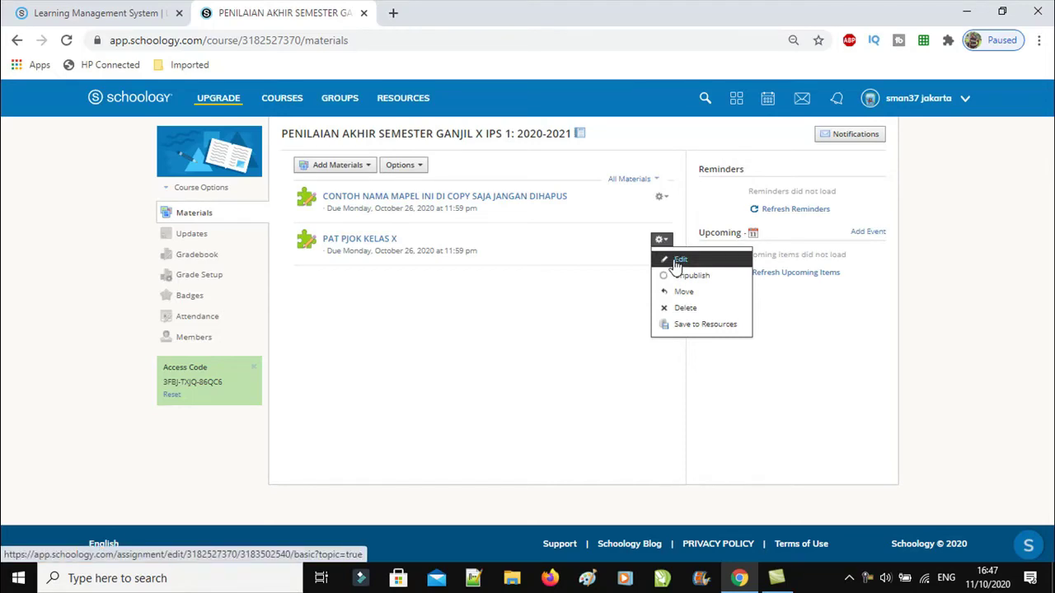
pyautogui.click(677, 262)
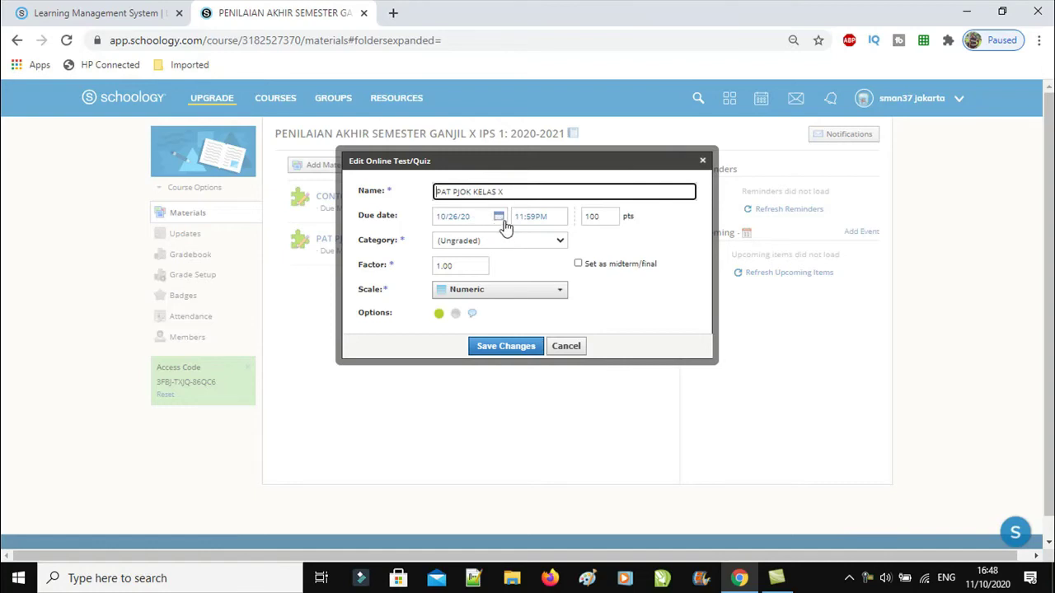
pyautogui.click(500, 351)
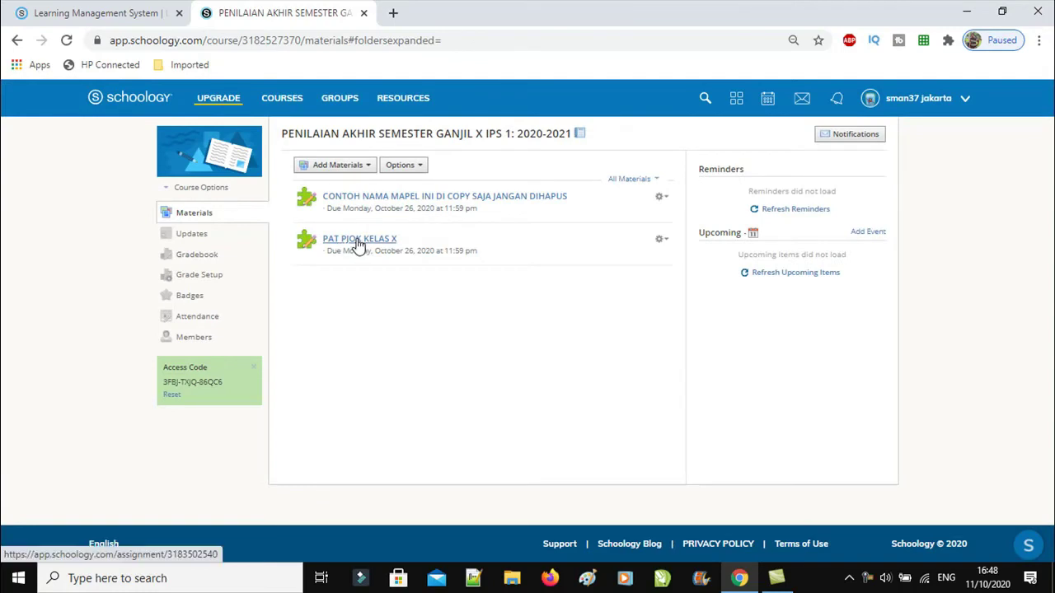
# Open PAT PJOK KELAS X and view the Add Question types without adding one
pyautogui.click(358, 246)
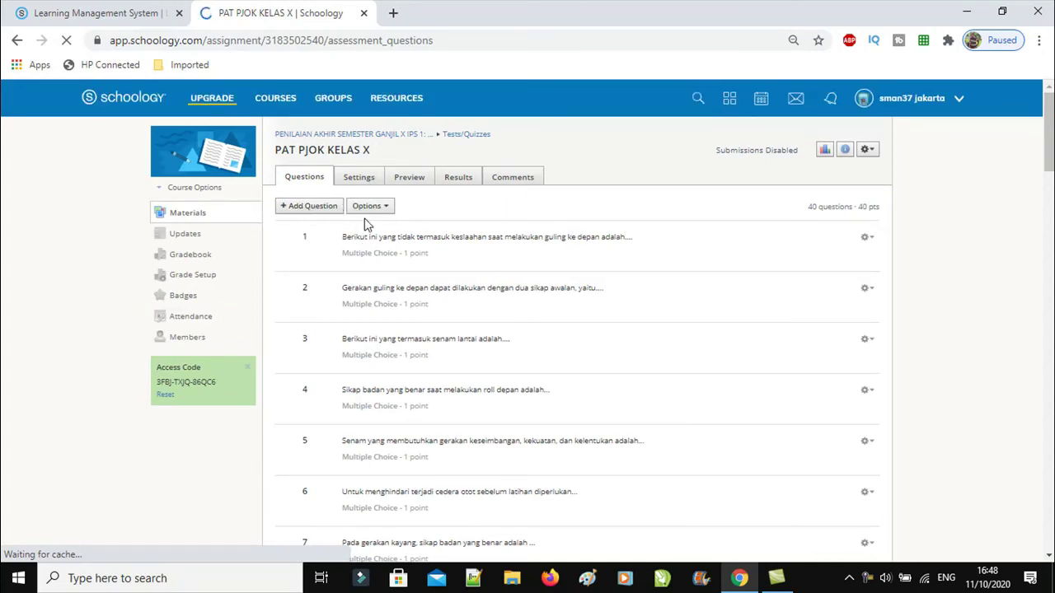
pyautogui.doubleClick(318, 208)
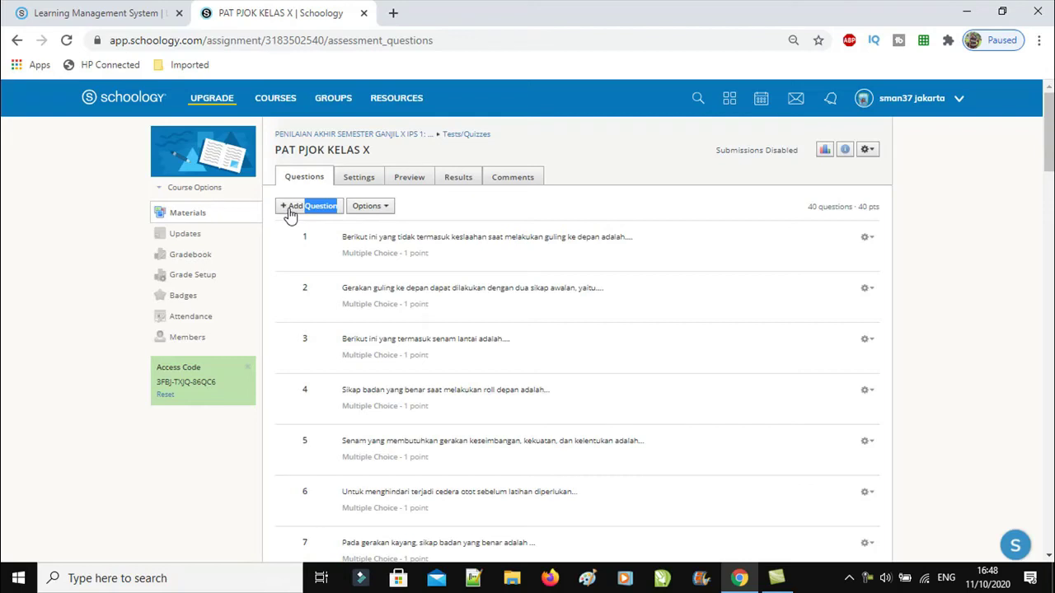
pyautogui.click(289, 213)
pyautogui.doubleClick(288, 212)
pyautogui.click(289, 213)
pyautogui.click(303, 213)
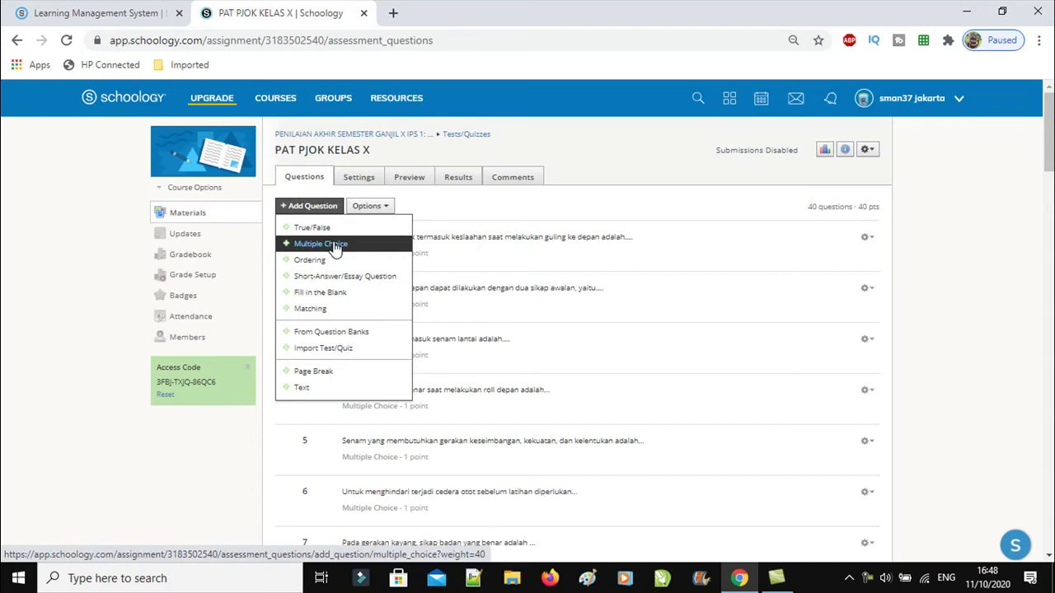
pyautogui.click(604, 216)
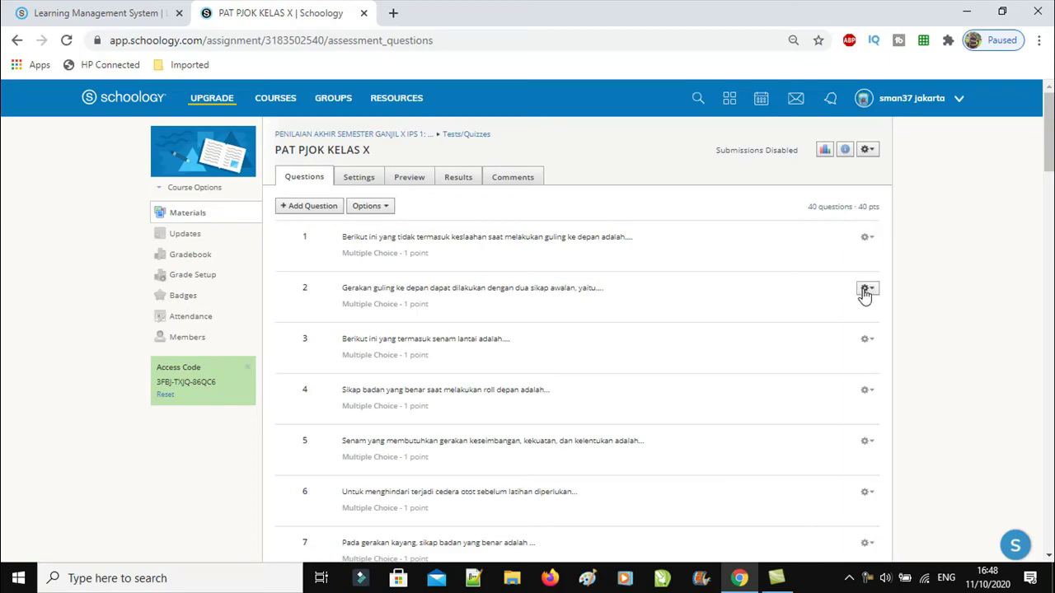
# Scroll through the test's 40 questions, then bring up the course list
pyautogui.scroll(-1, 868, 305)
pyautogui.scroll(-4, 869, 322)
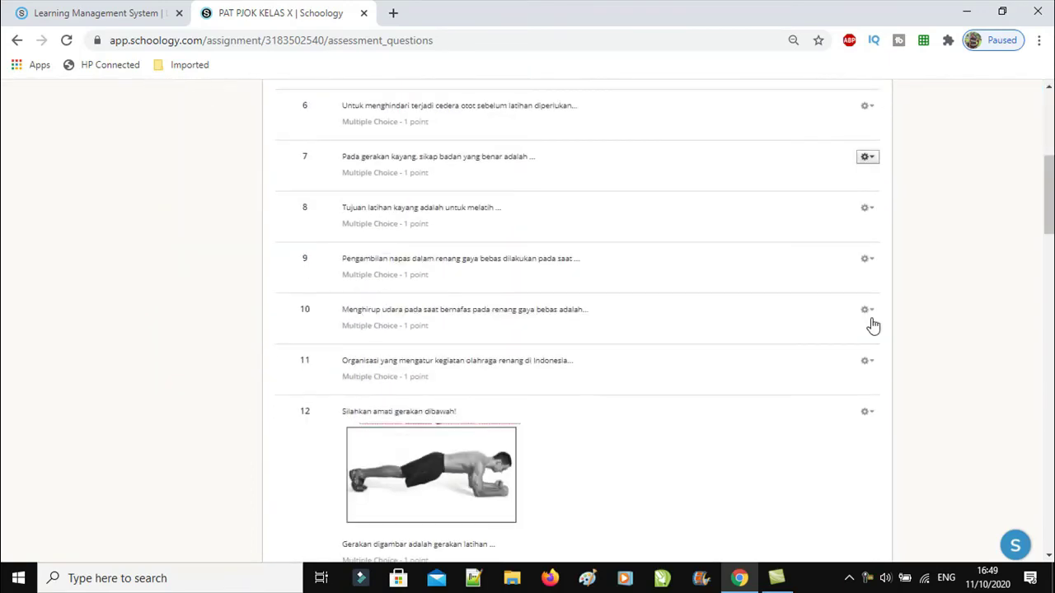
pyautogui.scroll(-3, 849, 363)
pyautogui.scroll(-3, 840, 379)
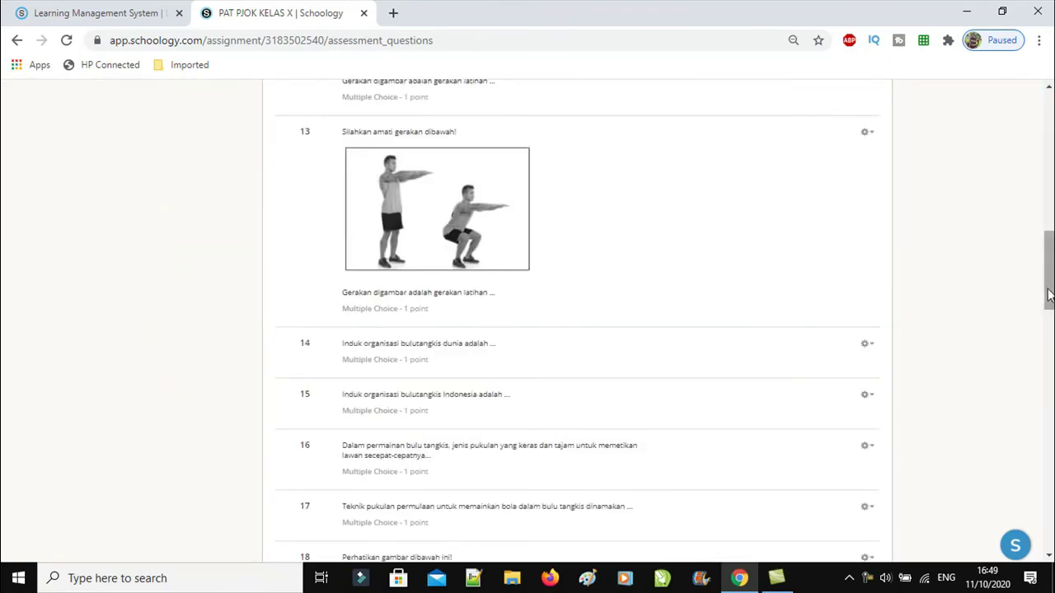
pyautogui.moveTo(1048, 268); pyautogui.dragTo(997, 111)
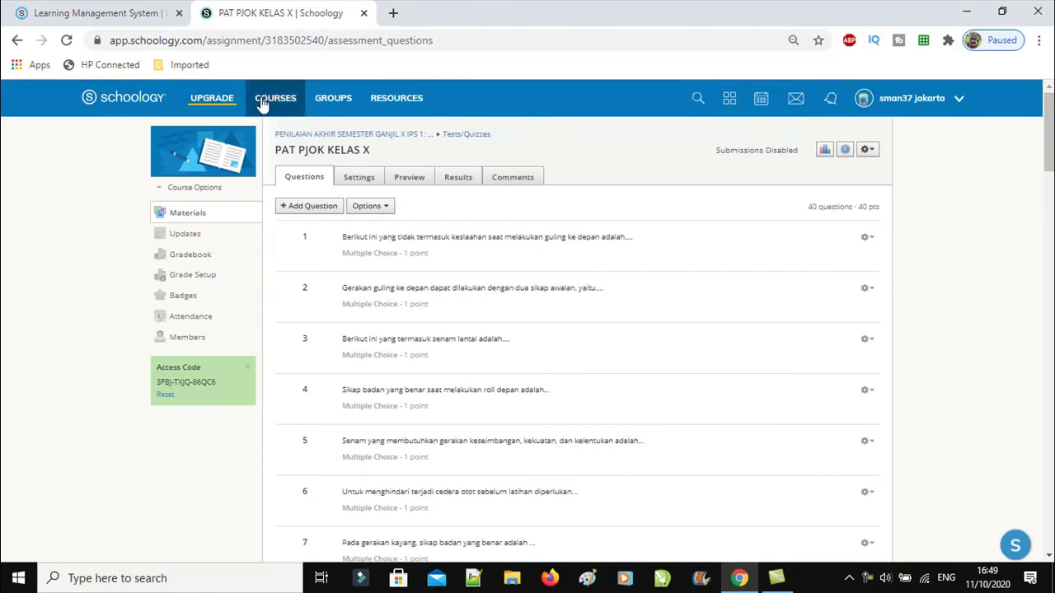
pyautogui.click(261, 103)
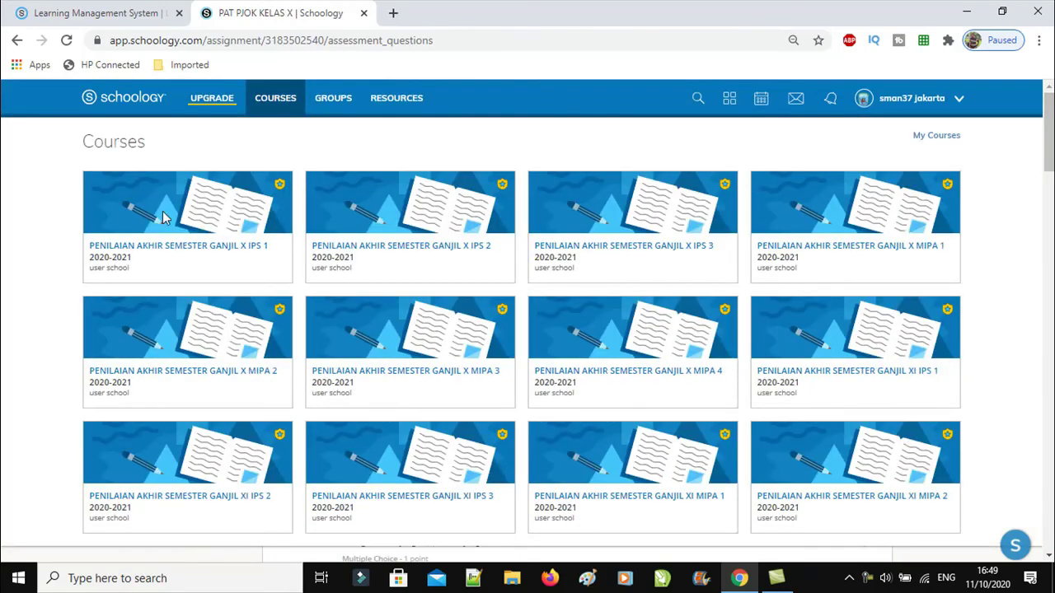
# Open the CONTOH NAMA MAPEL template test in X IPS 1 and choose Multiple Choice
pyautogui.click(163, 218)
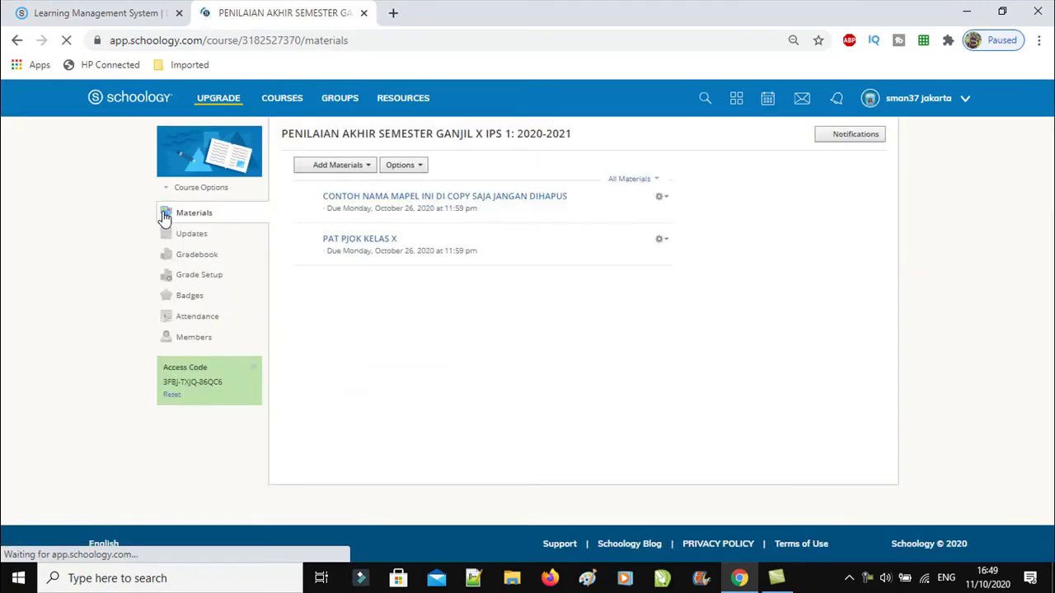
pyautogui.click(402, 202)
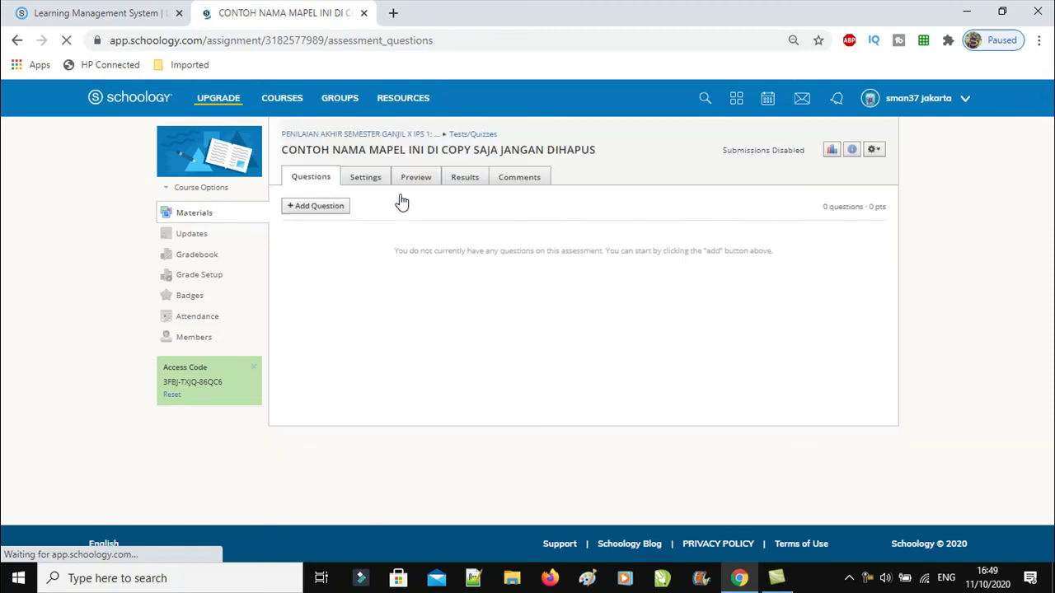
pyautogui.click(325, 210)
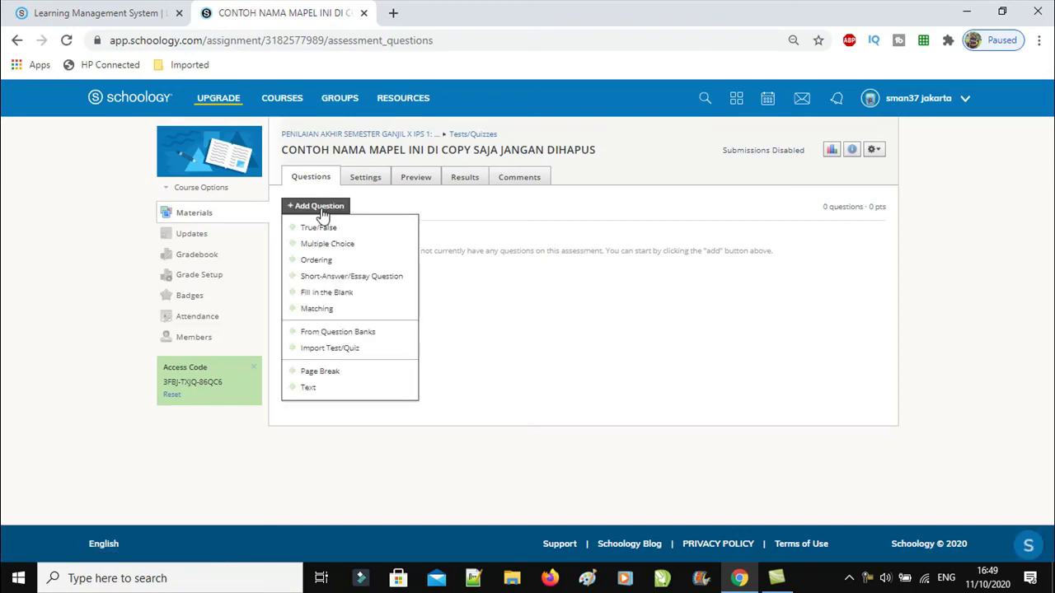
pyautogui.click(338, 250)
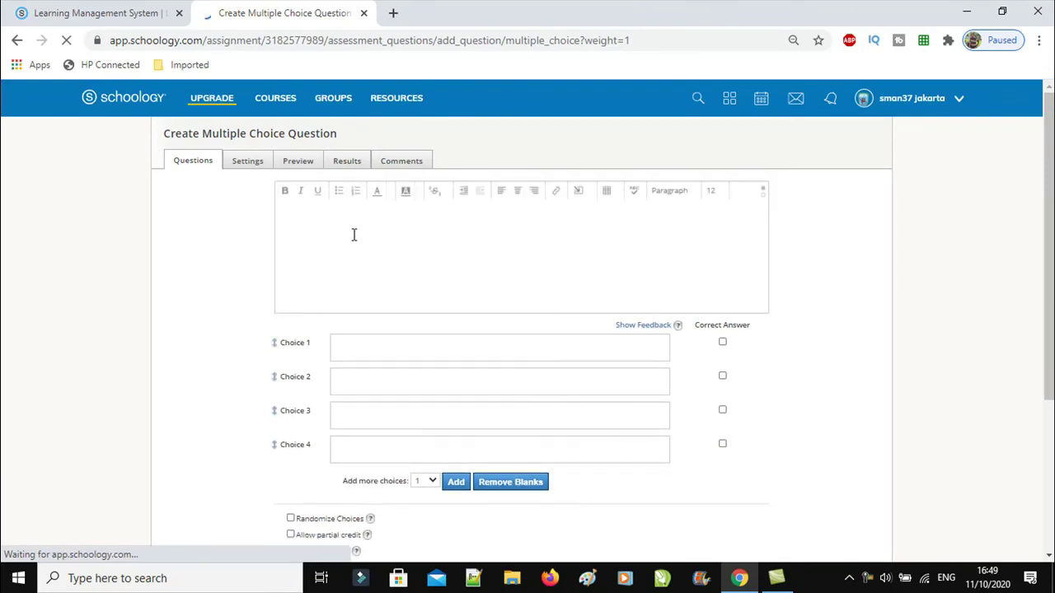
# Keep the Paragraph format, add a fifth answer choice, and click into the empty question text
pyautogui.scroll(-1, 353, 235)
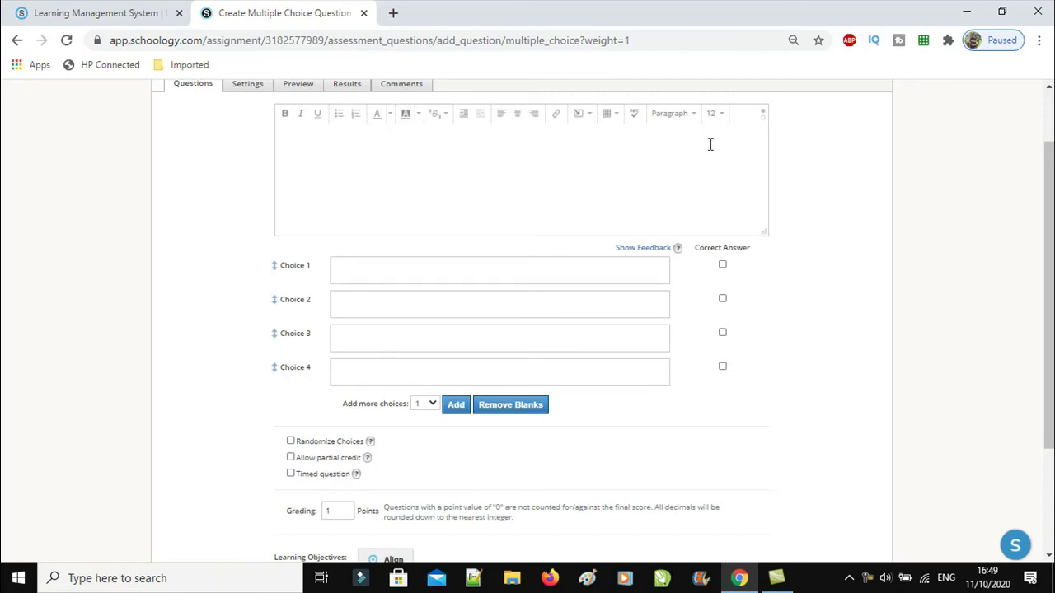
pyautogui.click(695, 123)
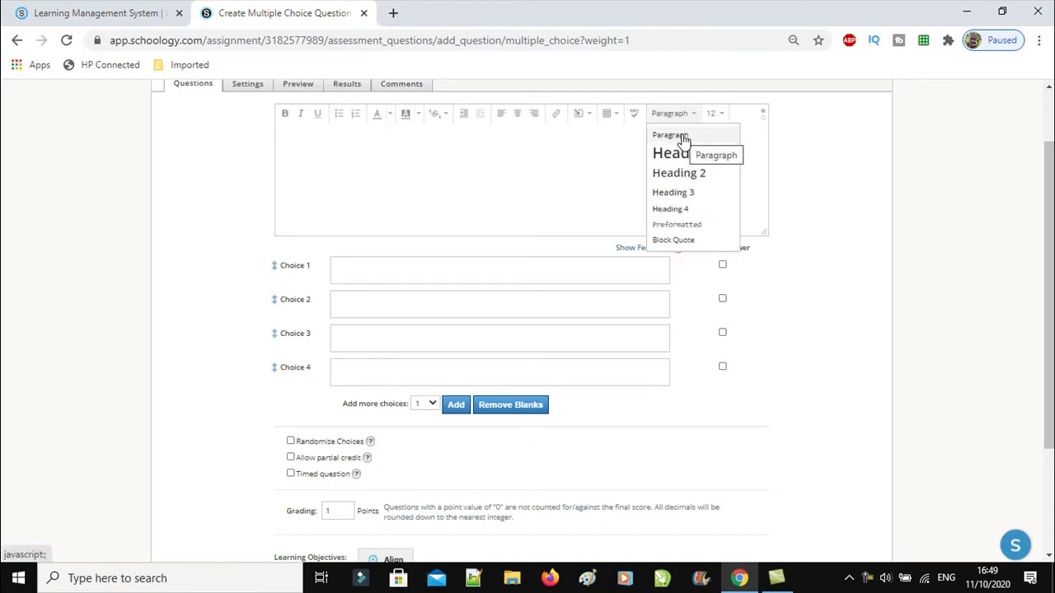
pyautogui.click(681, 137)
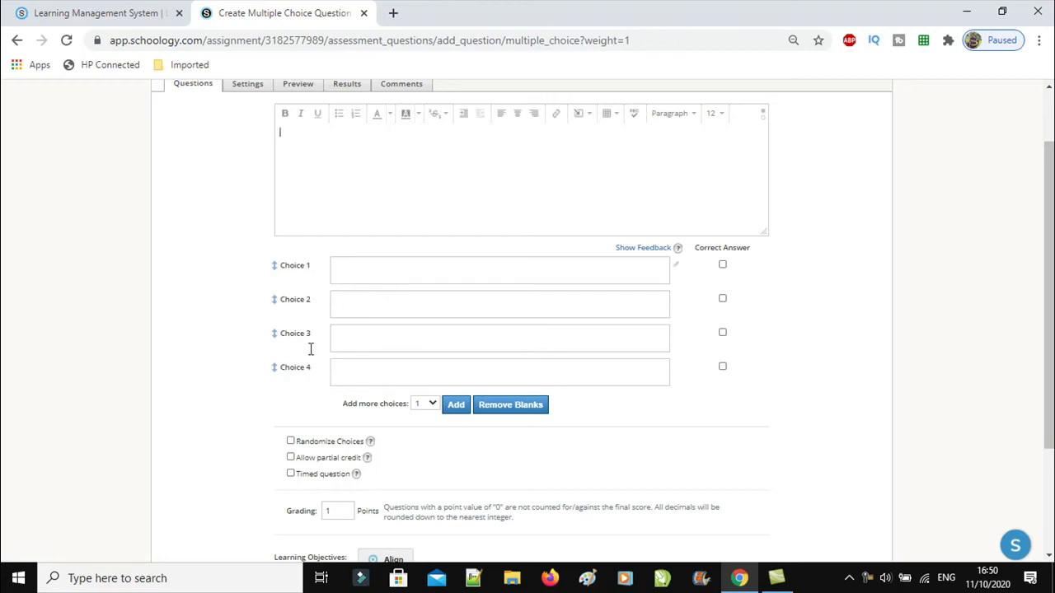
pyautogui.click(452, 413)
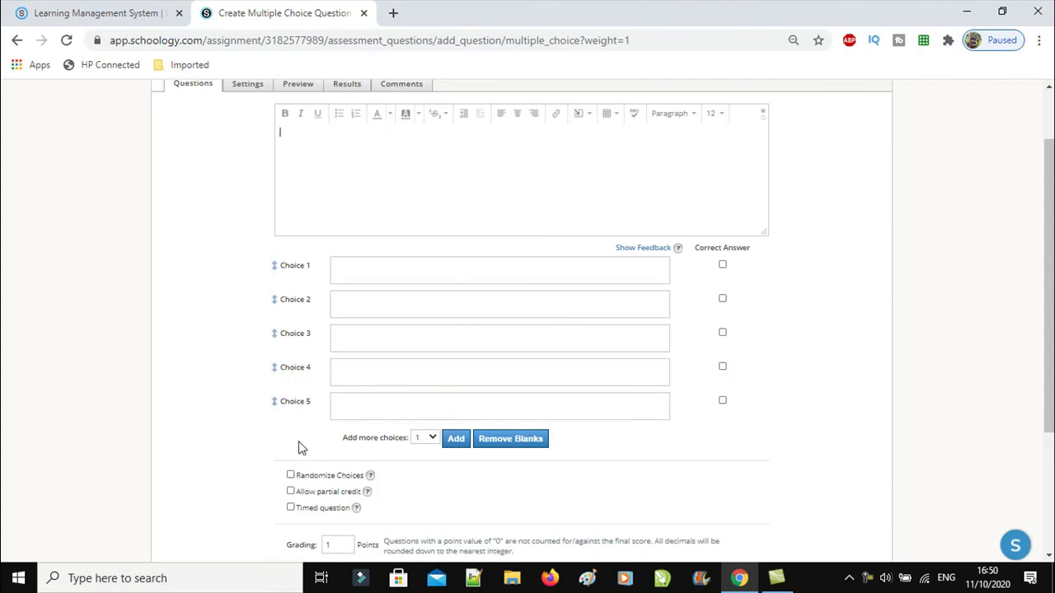
pyautogui.scroll(-2, 299, 448)
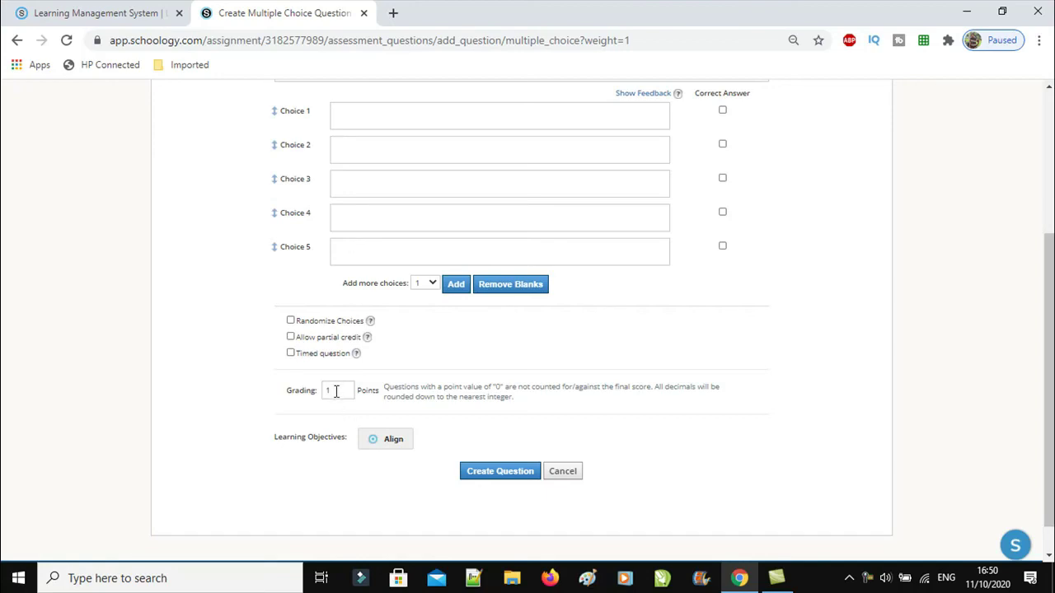
pyautogui.scroll(2, 532, 358)
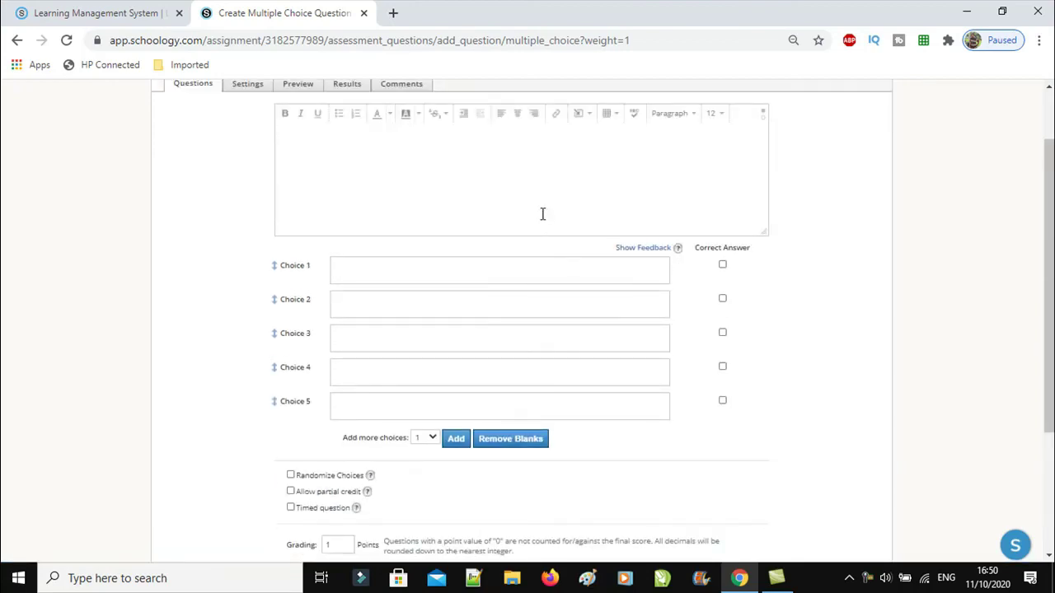
pyautogui.scroll(1, 542, 213)
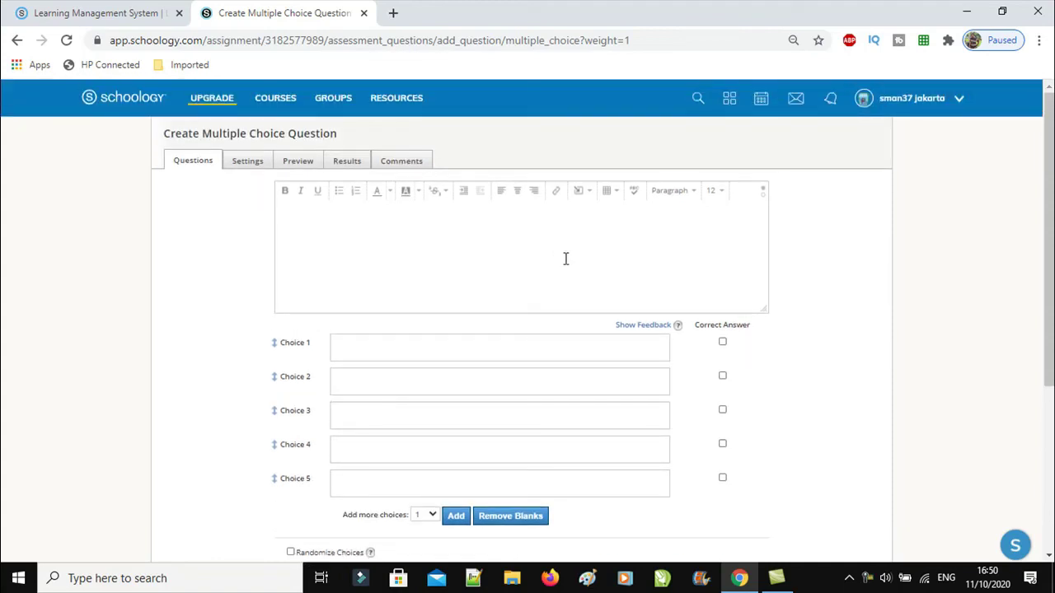
pyautogui.click(602, 214)
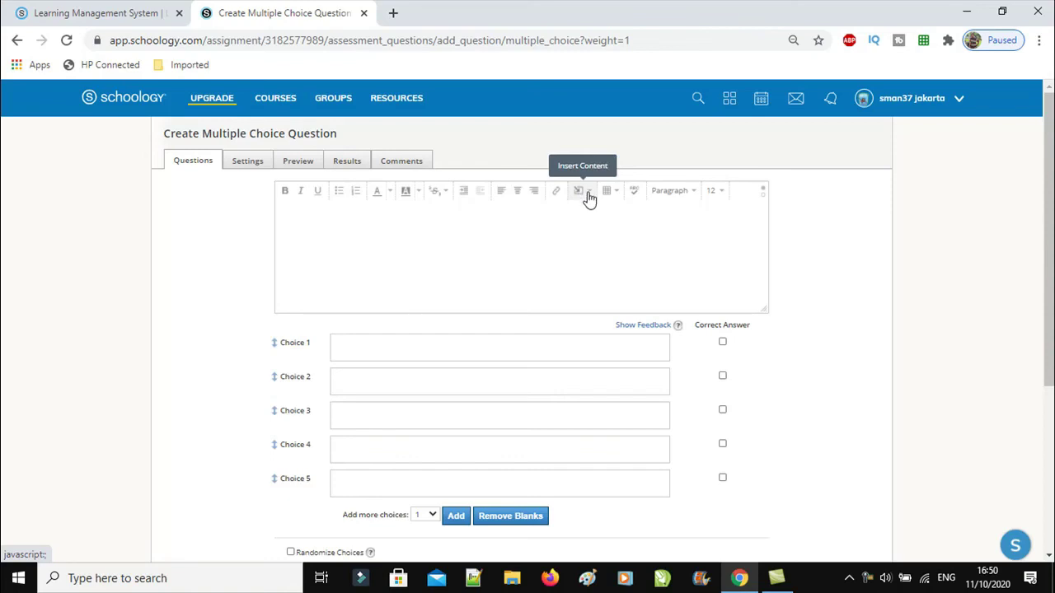
pyautogui.click(589, 196)
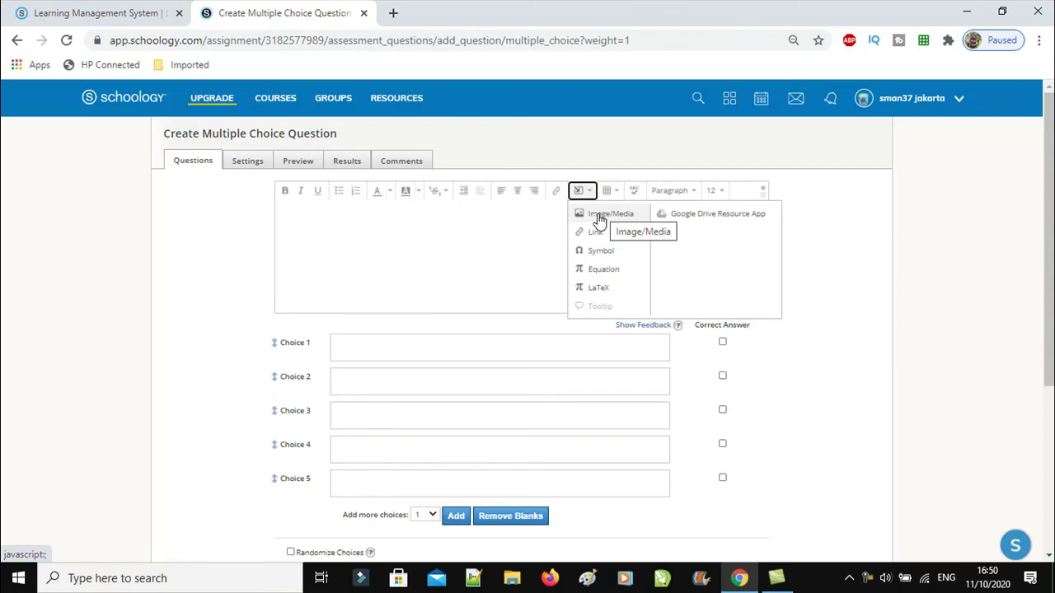
pyautogui.click(503, 218)
pyautogui.scroll(-1, 581, 268)
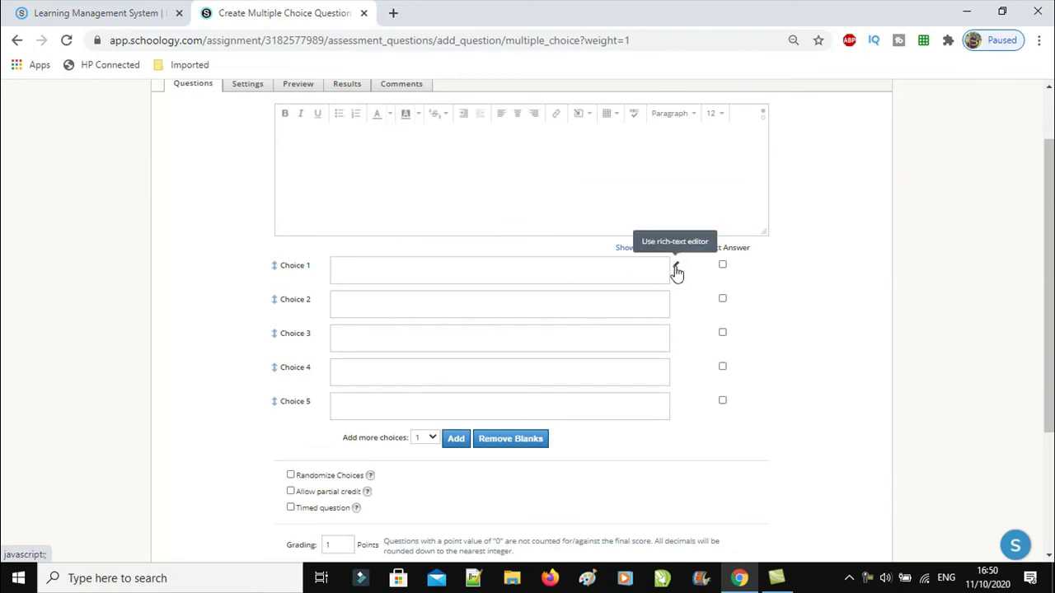
pyautogui.click(676, 271)
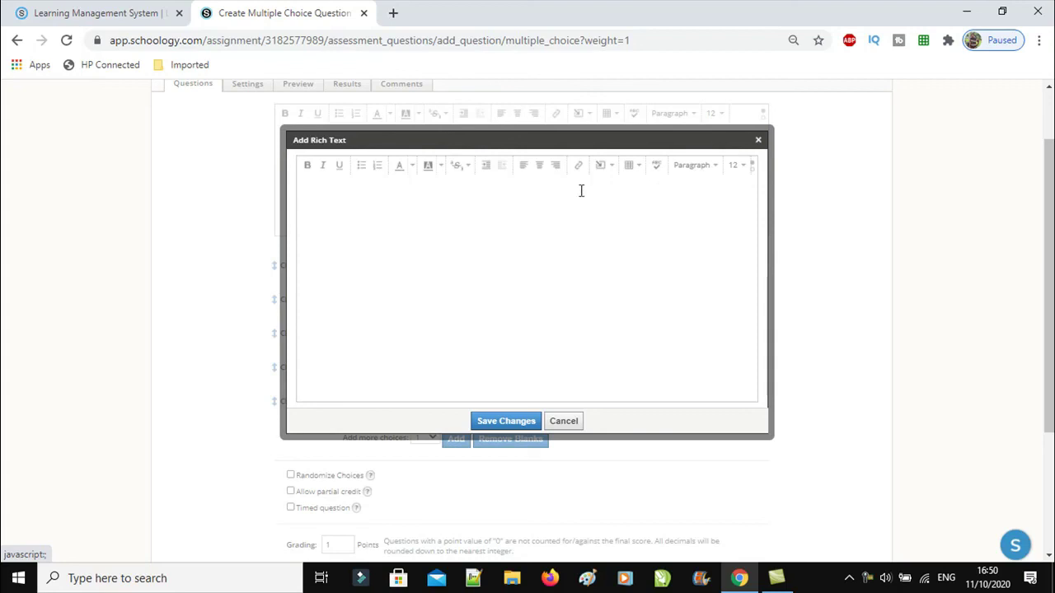
pyautogui.click(607, 173)
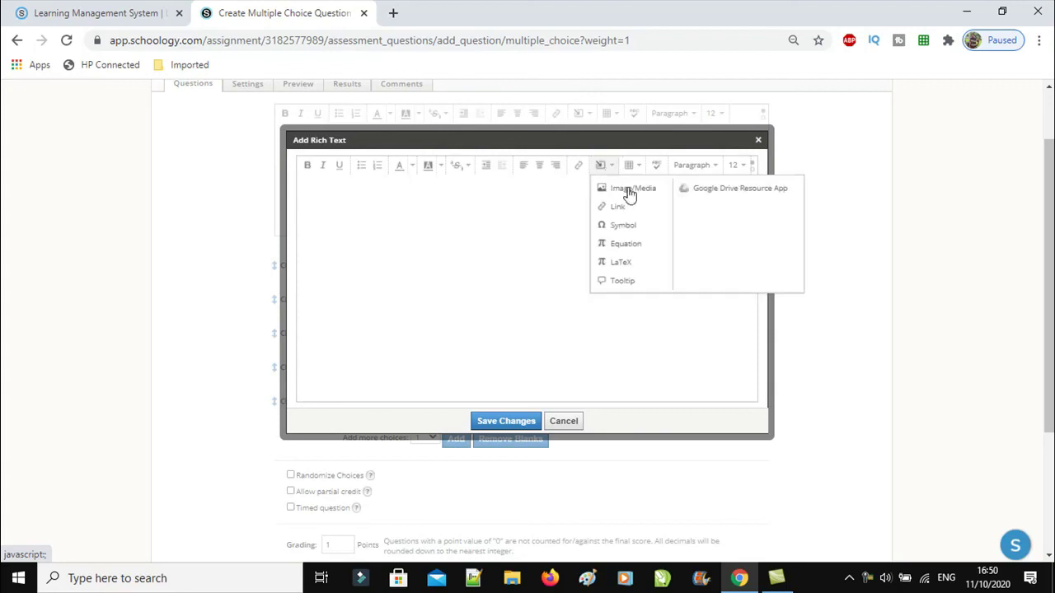
pyautogui.click(497, 381)
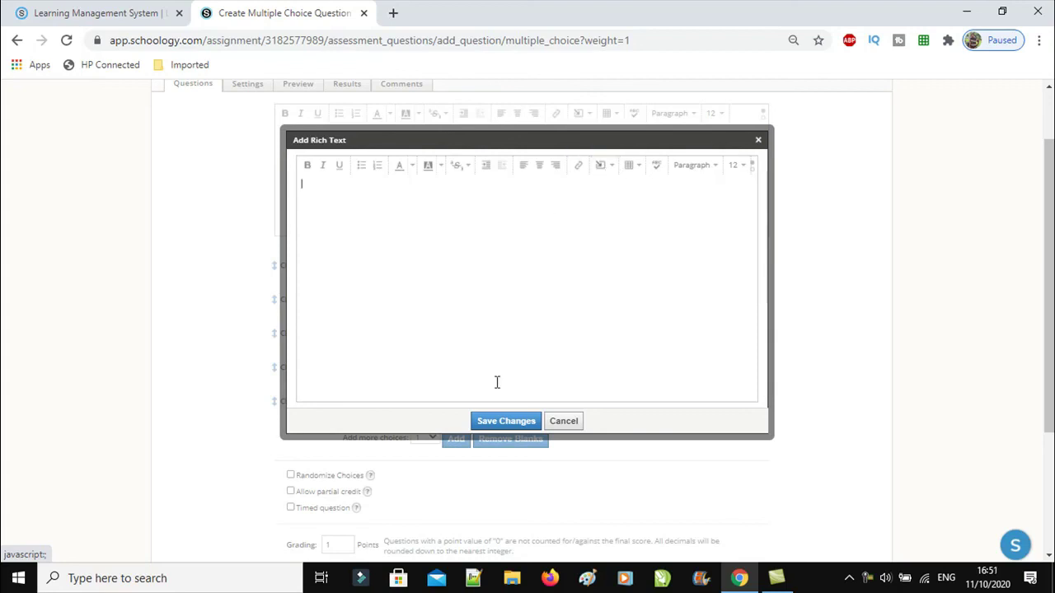
pyautogui.click(569, 423)
pyautogui.scroll(1, 621, 472)
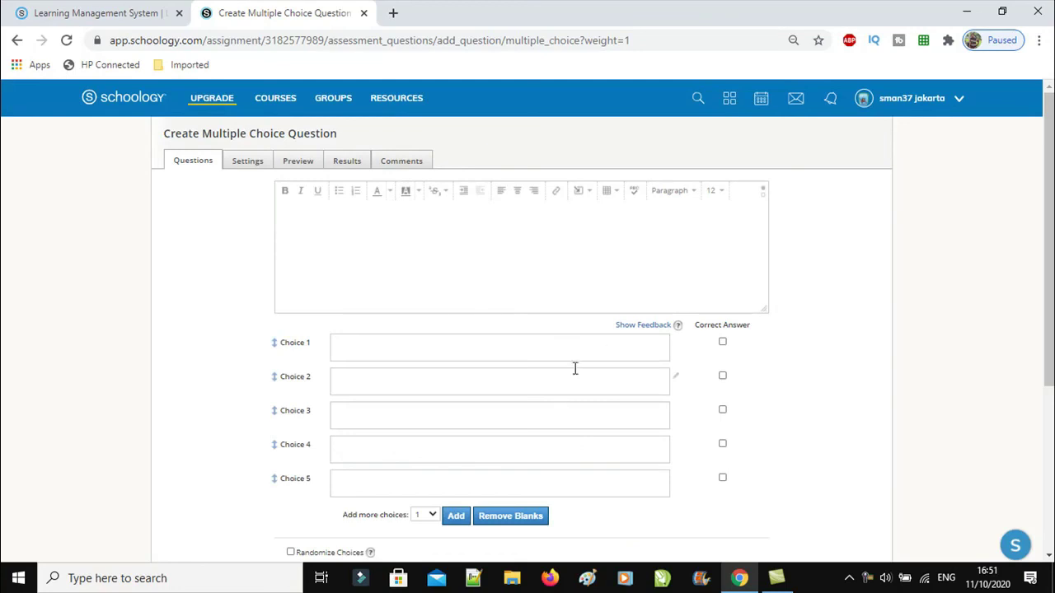
pyautogui.scroll(-2, 617, 305)
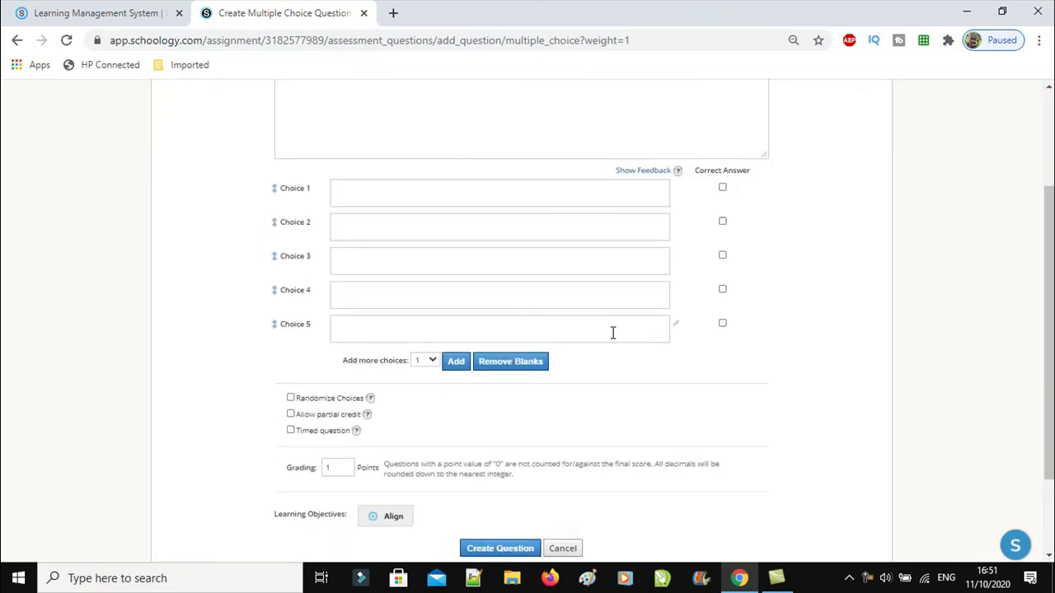
pyautogui.click(612, 333)
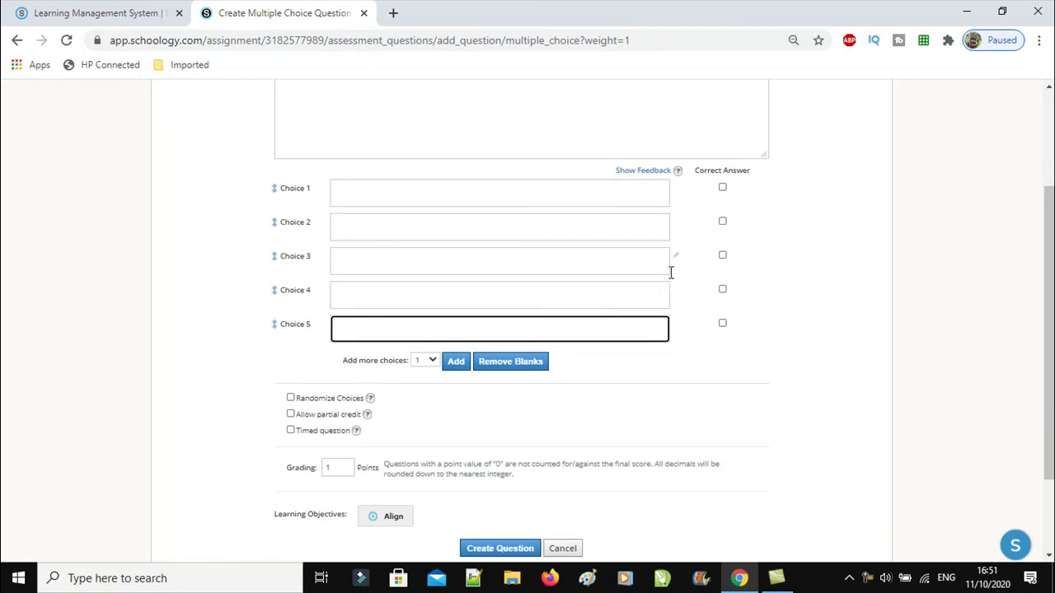
pyautogui.click(674, 329)
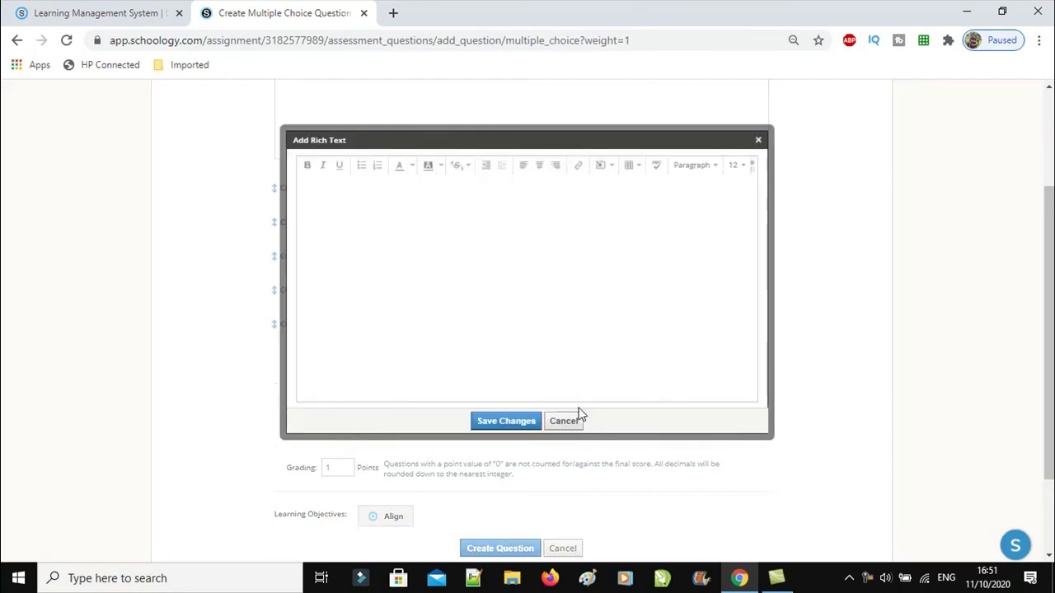
pyautogui.click(568, 420)
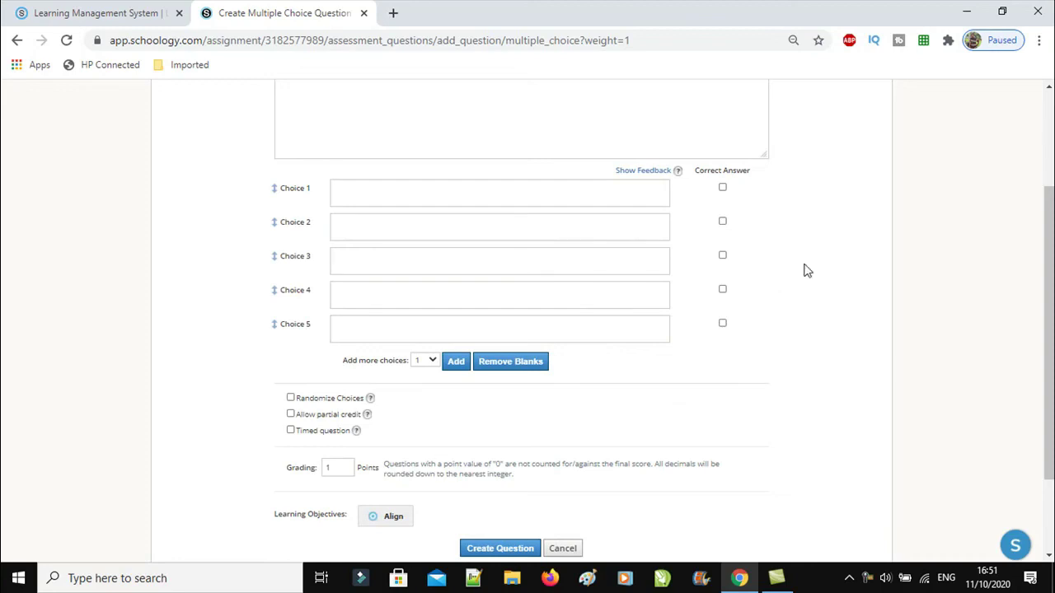
# Tick Choice 3's Correct Answer checkbox, leaving the question and five choices blank
pyautogui.click(723, 256)
pyautogui.scroll(-2, 558, 296)
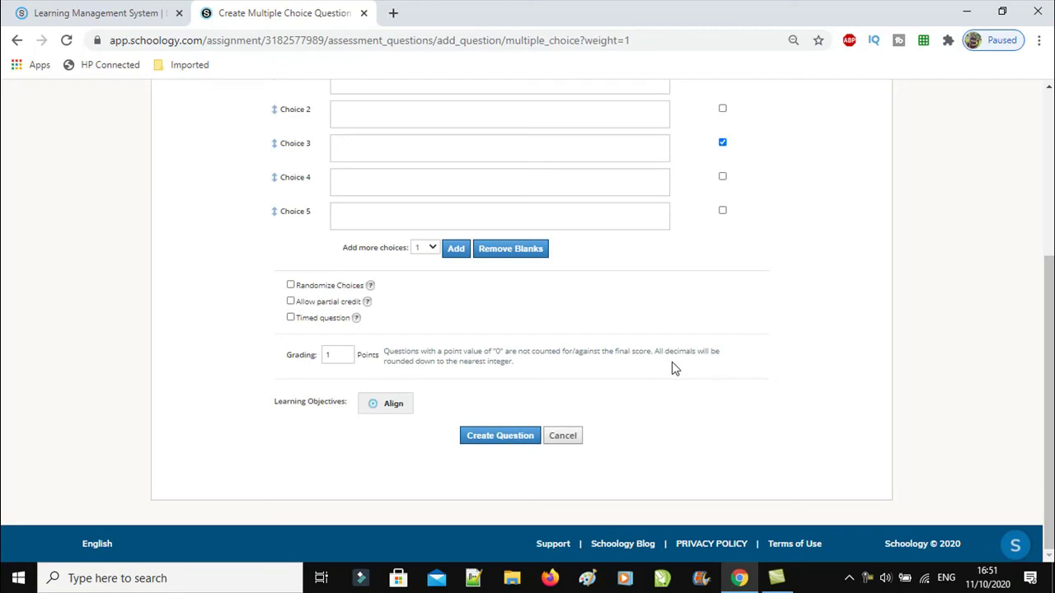
pyautogui.scroll(3, 672, 376)
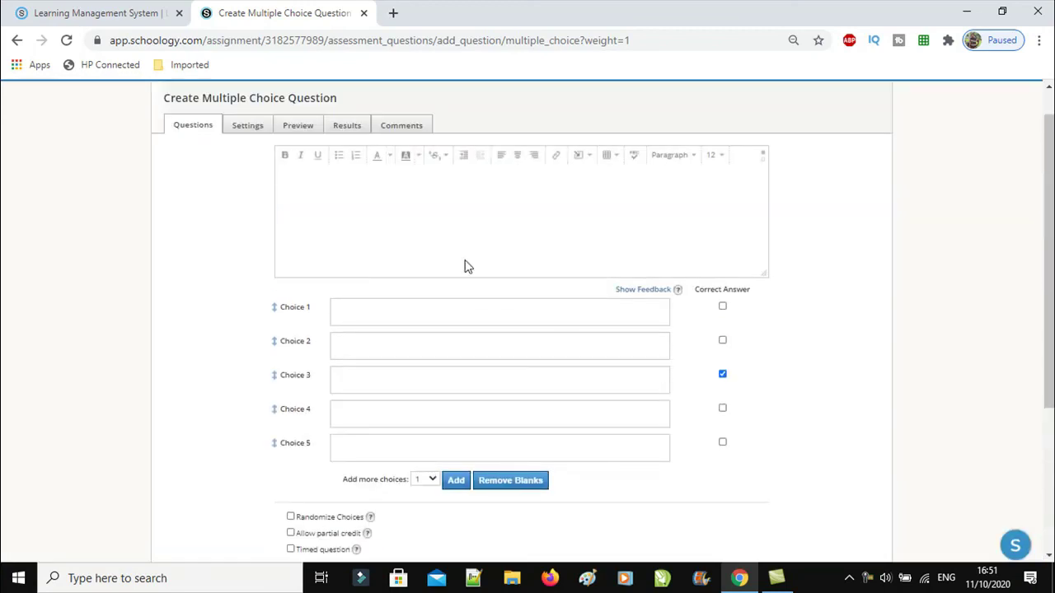